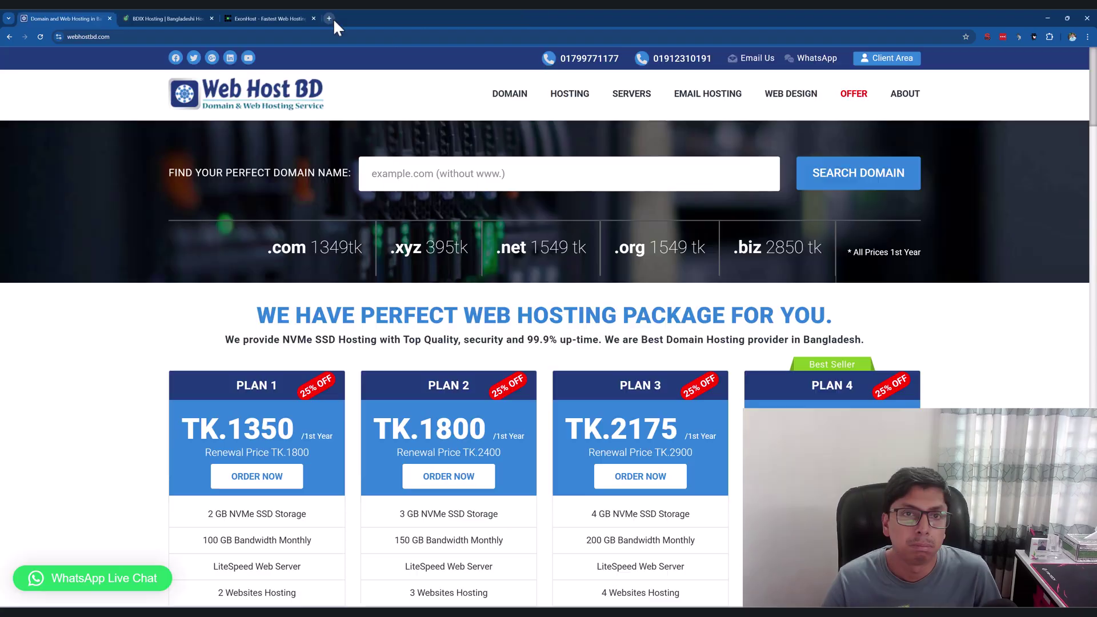
Google 'hosting provider in bangladesh' in a new tab and scroll the results down to Alpha Net.
left_click(332, 19)
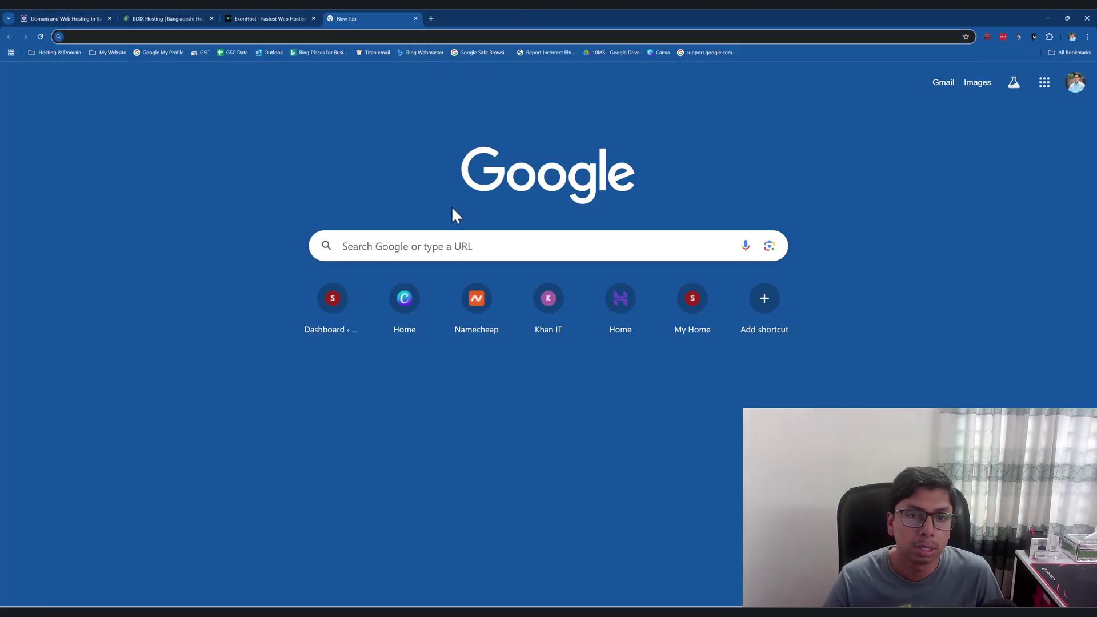
left_click(437, 245)
type("hosting pro")
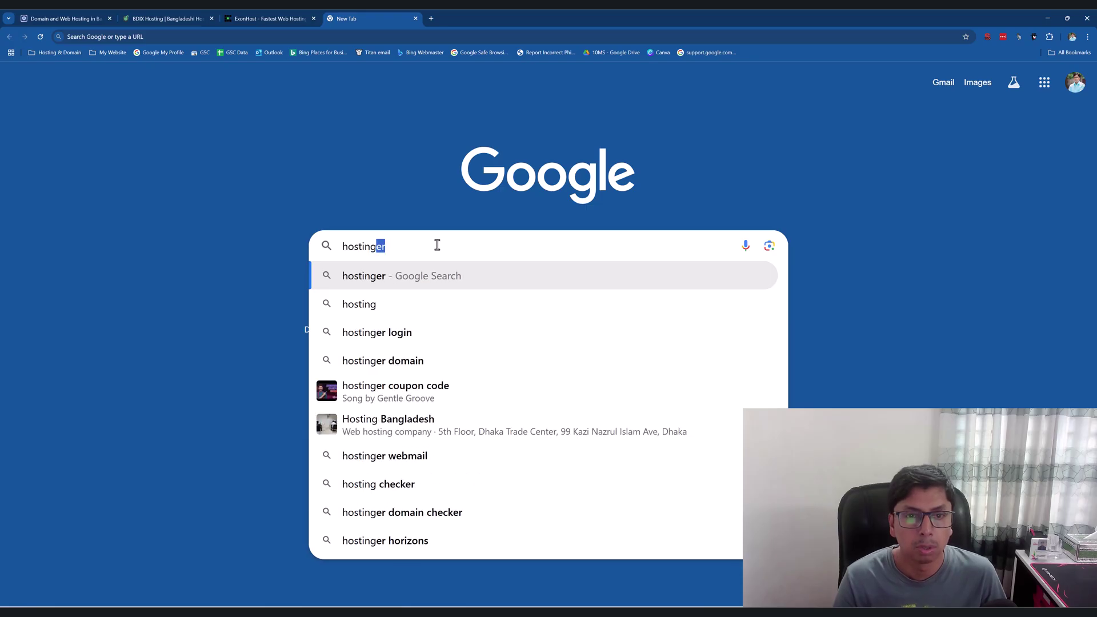
key("Down")
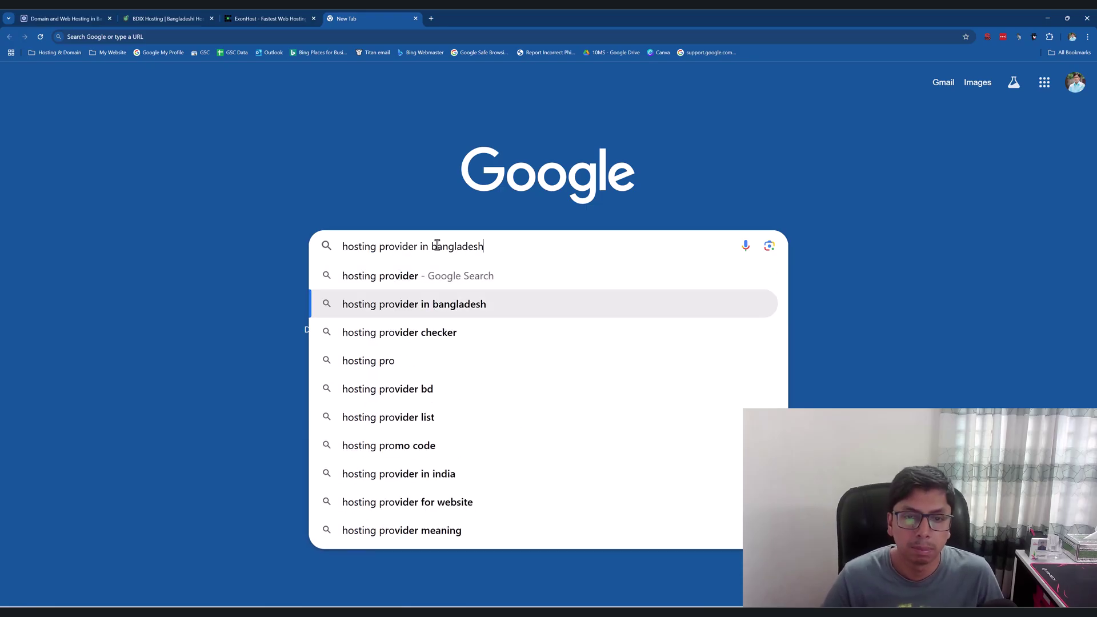
key("Return")
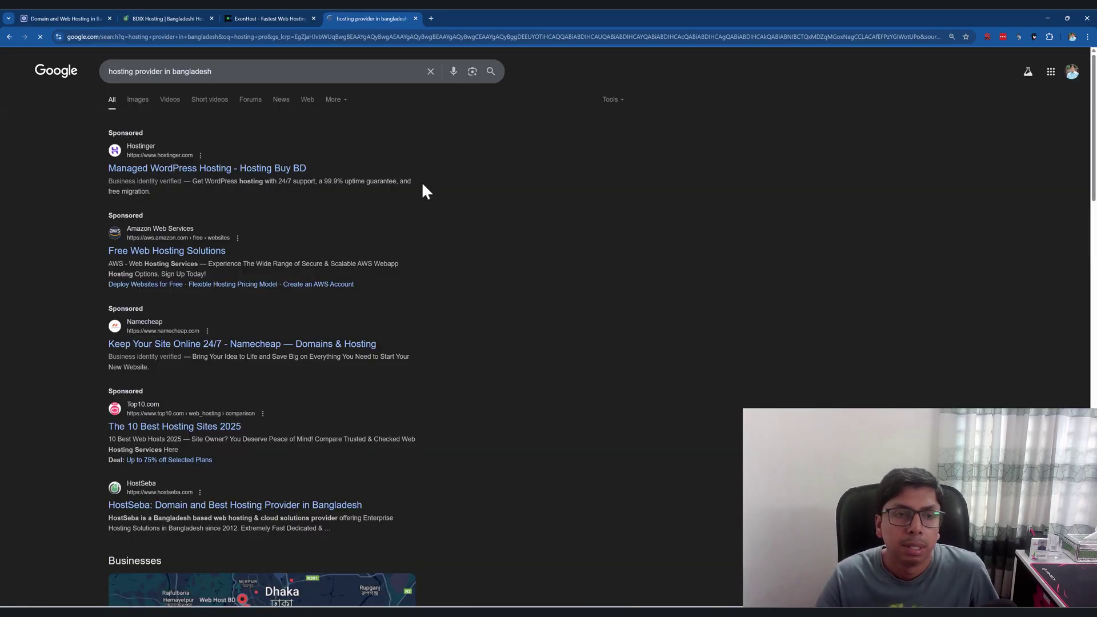
scroll(460, 147, "down", 4)
scroll(502, 146, "down", 10)
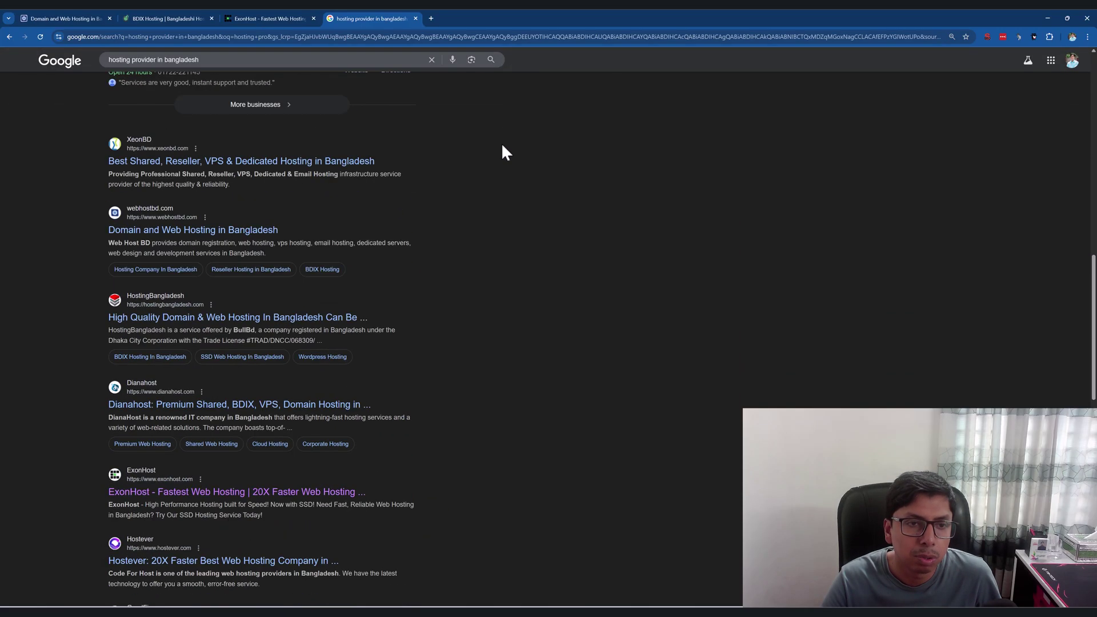
scroll(182, 337, "down", 1)
scroll(180, 343, "down", 3)
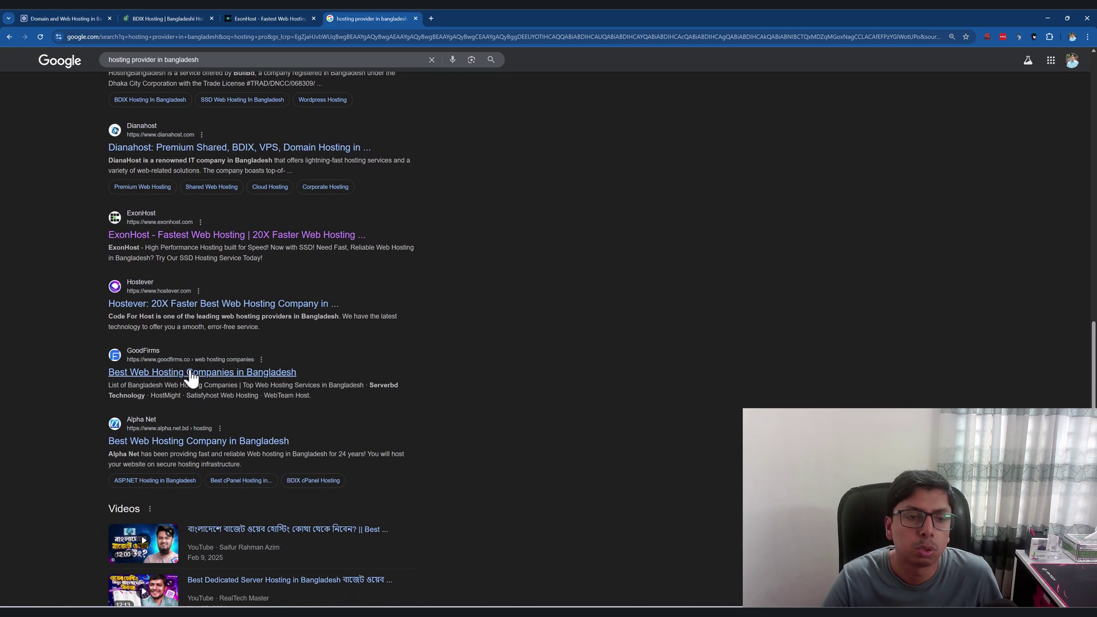
scroll(377, 314, "down", 2)
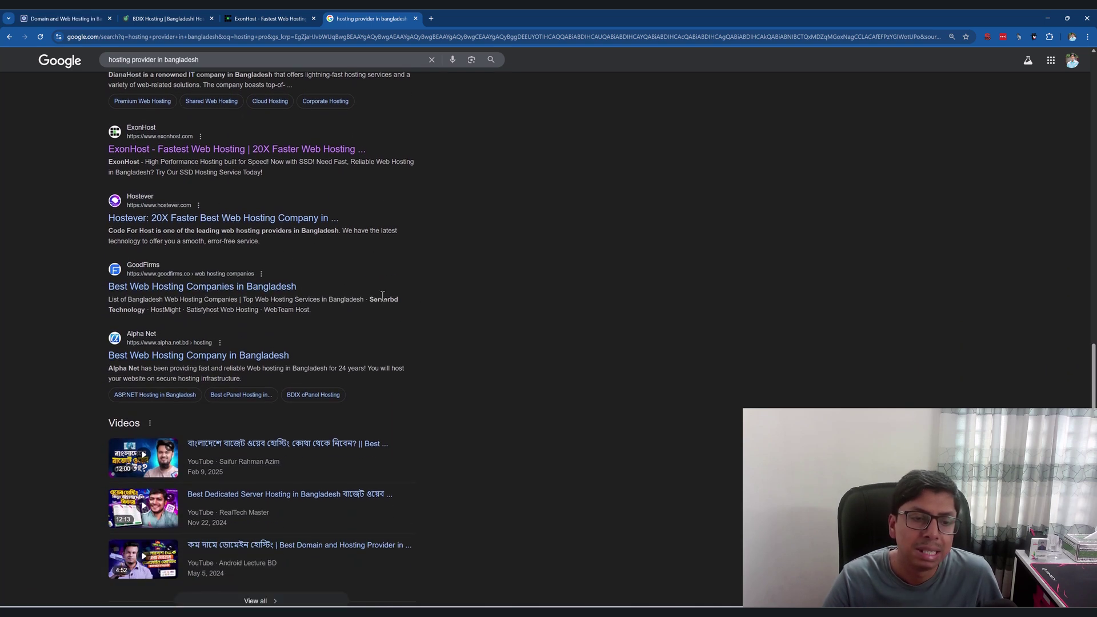
scroll(331, 280, "down", 2)
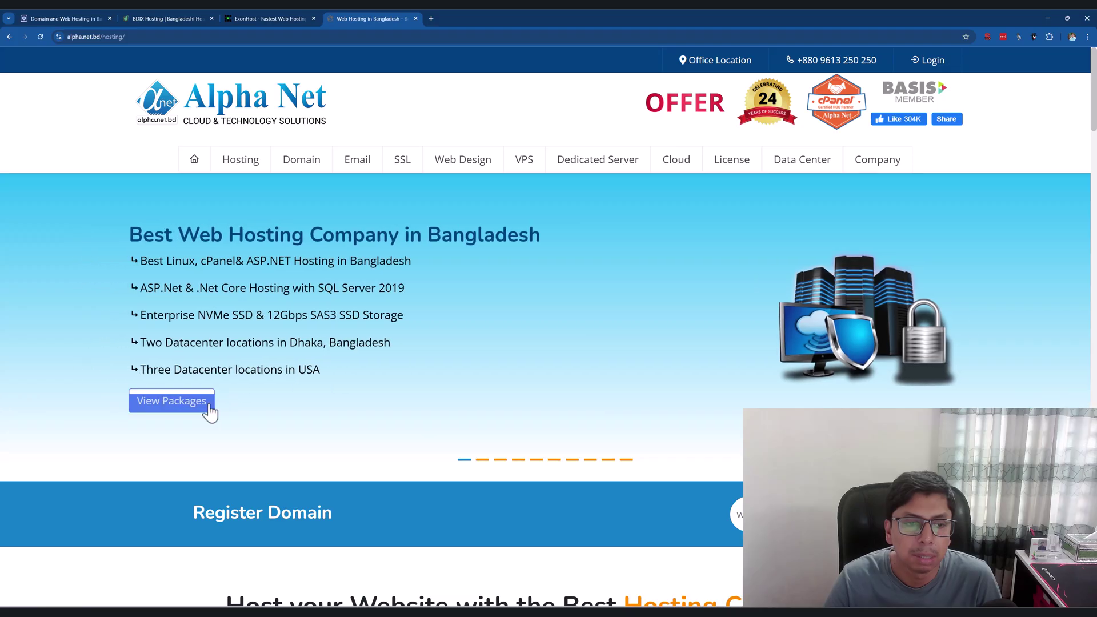
Show Alpha Net's hosting cards: Linux Hosting from BDT 1,895/Year and ASP.NET Hosting from BDT 2,995/Year.
mouse_move(241, 161)
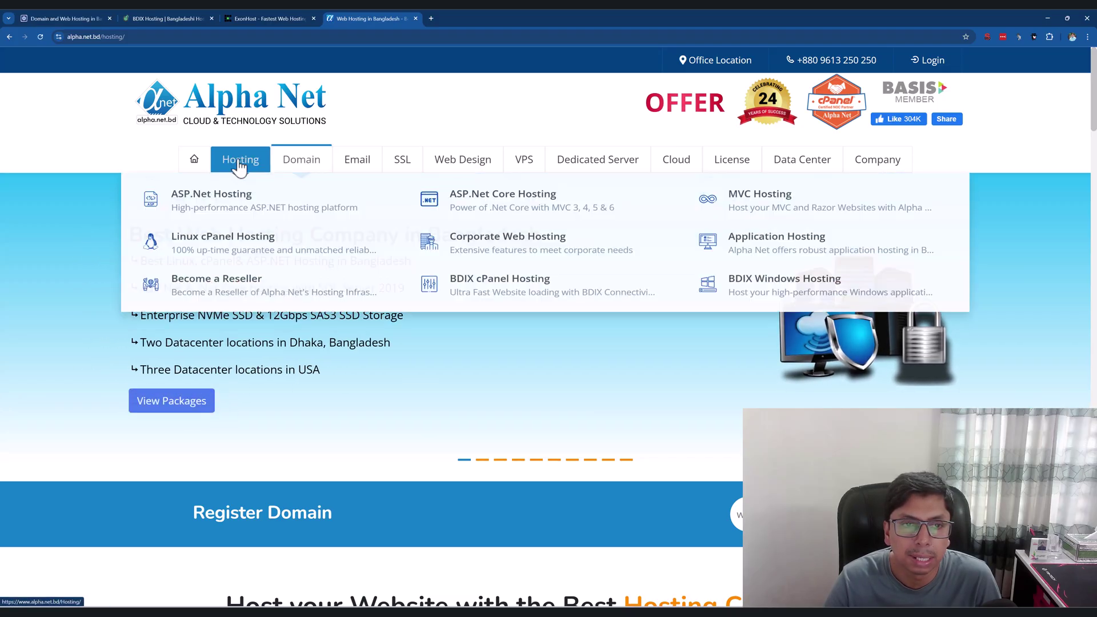
scroll(461, 393, "down", 8)
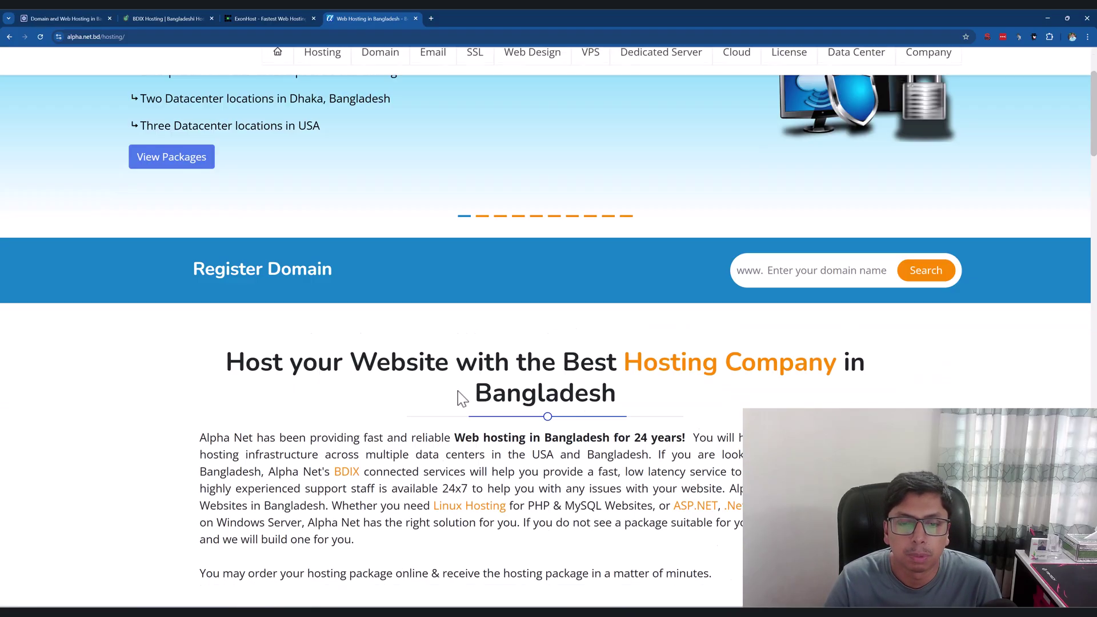
scroll(461, 393, "down", 4)
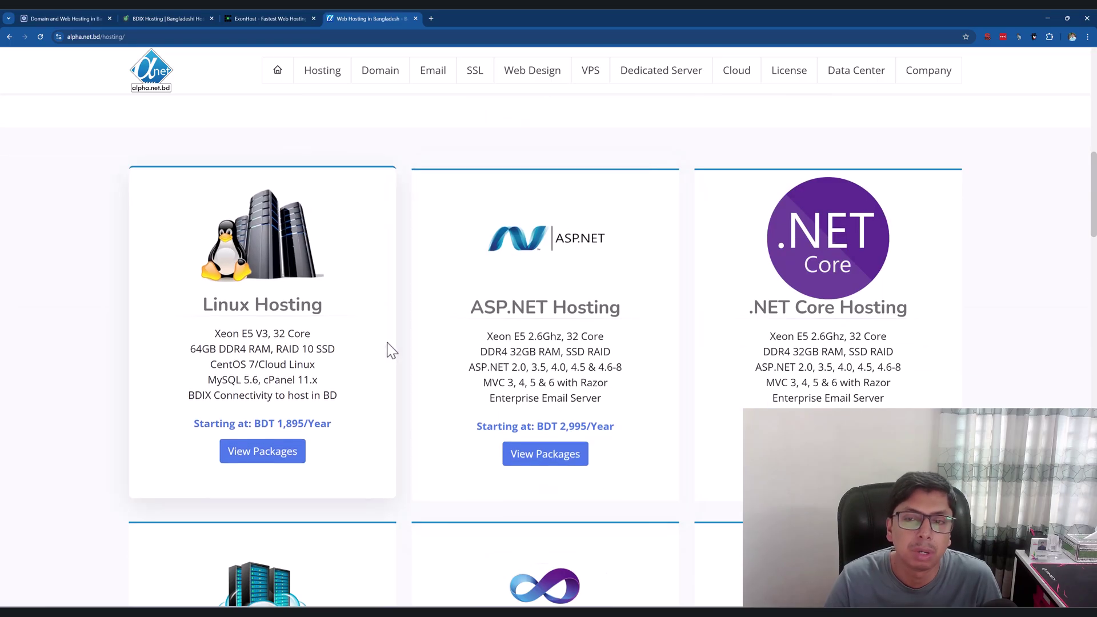
On the ExonHost tab, open the Hosting > Web Hosting plans page.
left_click(259, 19)
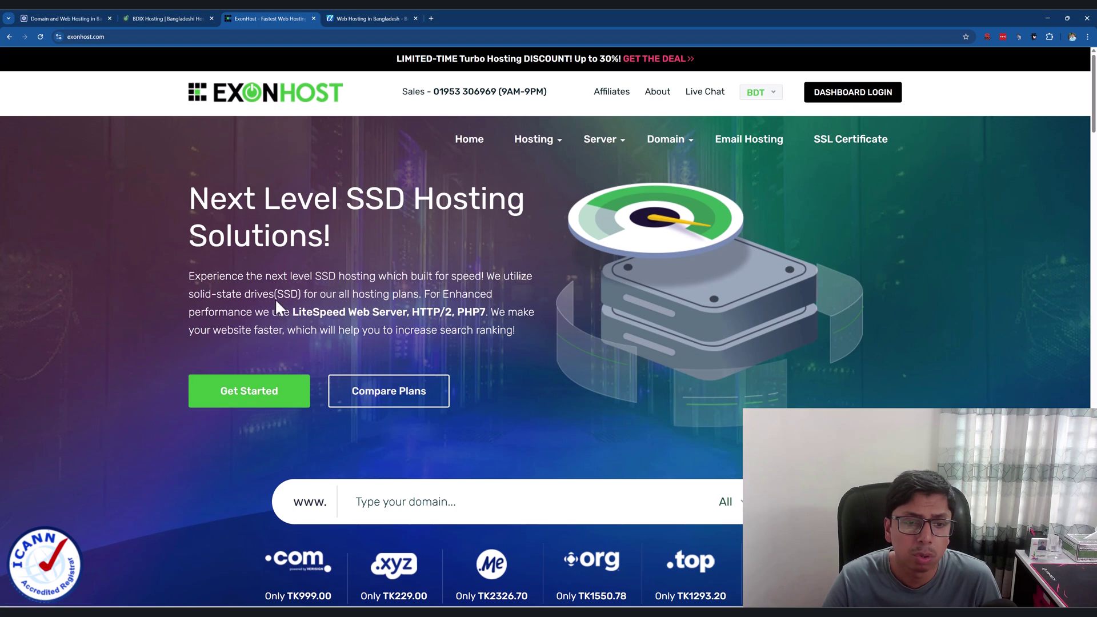
scroll(275, 295, "down", 3)
scroll(275, 294, "down", 4)
scroll(274, 295, "up", 6)
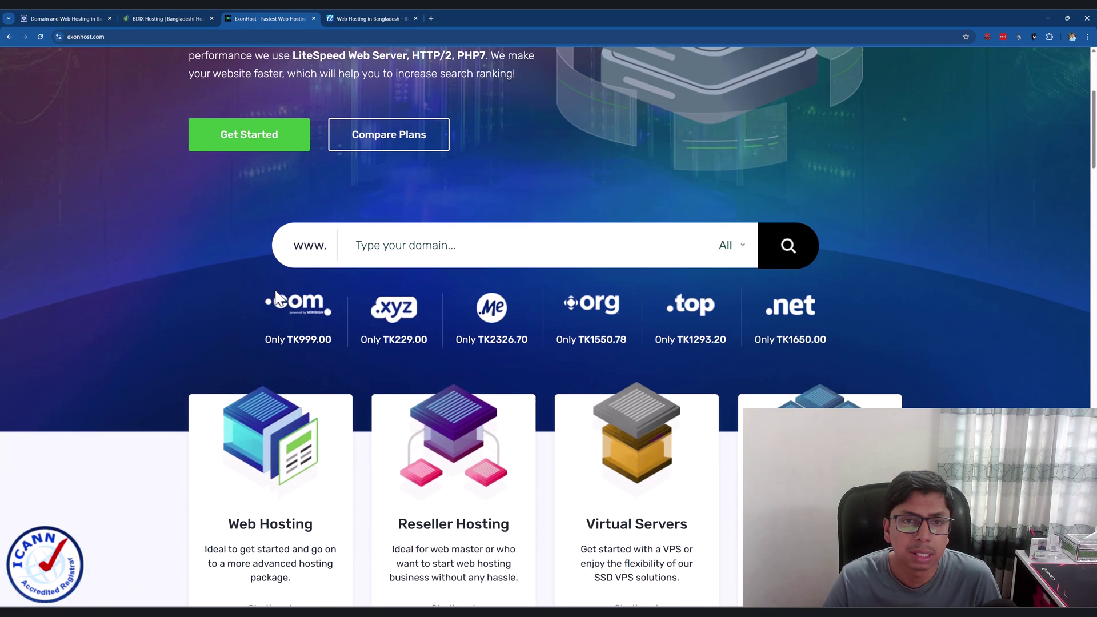
mouse_move(534, 99)
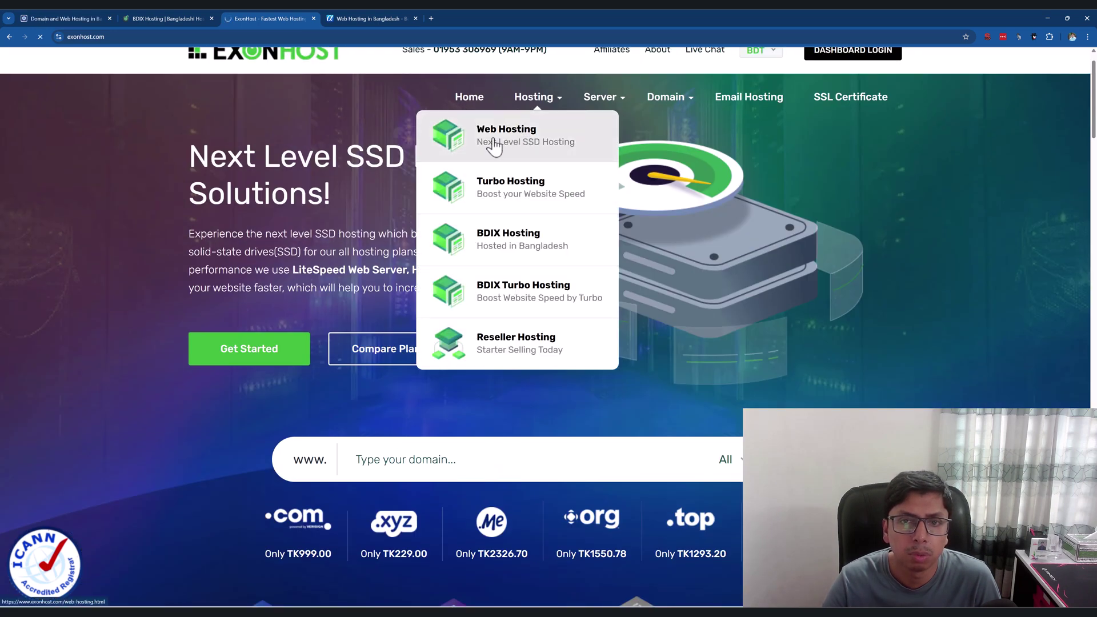
left_click(521, 142)
scroll(354, 228, "down", 3)
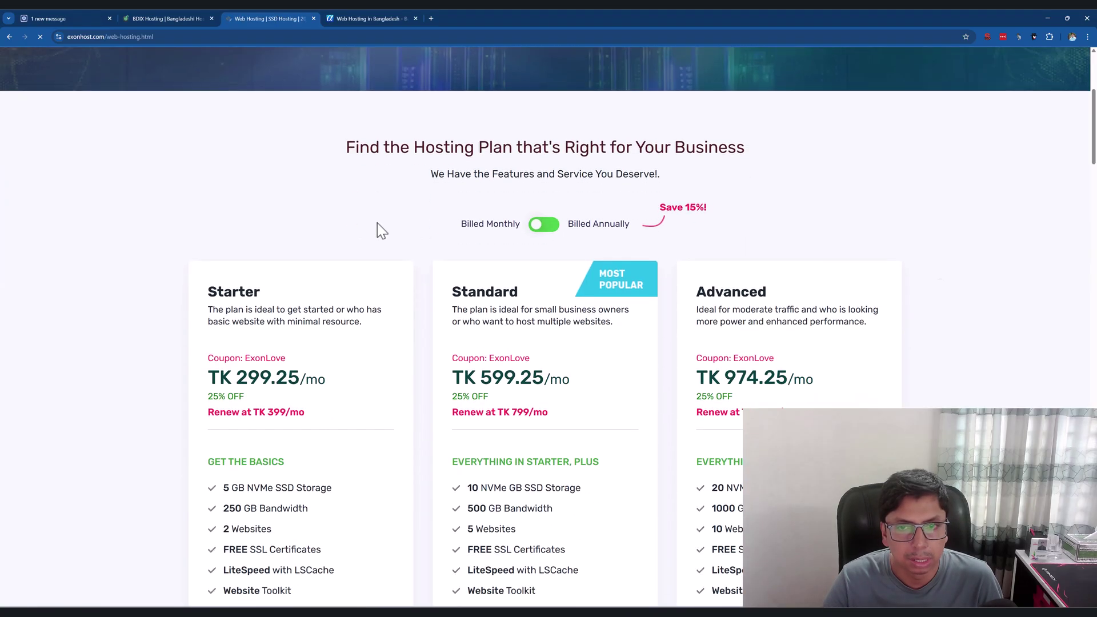
scroll(424, 238, "down", 1)
scroll(424, 238, "up", 1)
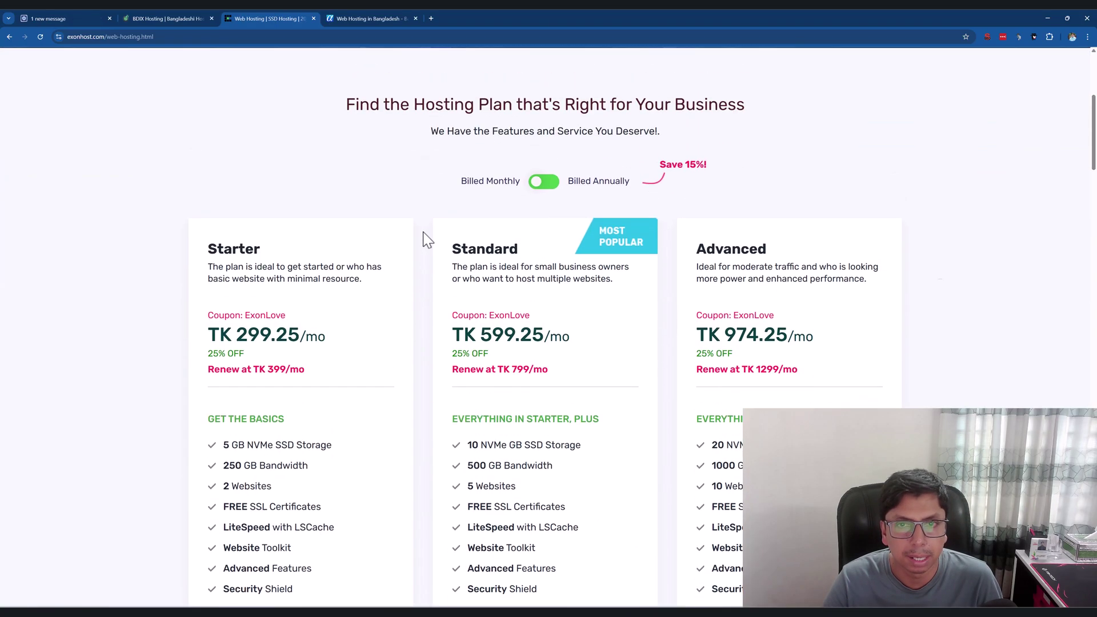
Show annual prices and highlight the Starter plan's name, description and TK 3,599/yr renewal.
left_click(552, 184)
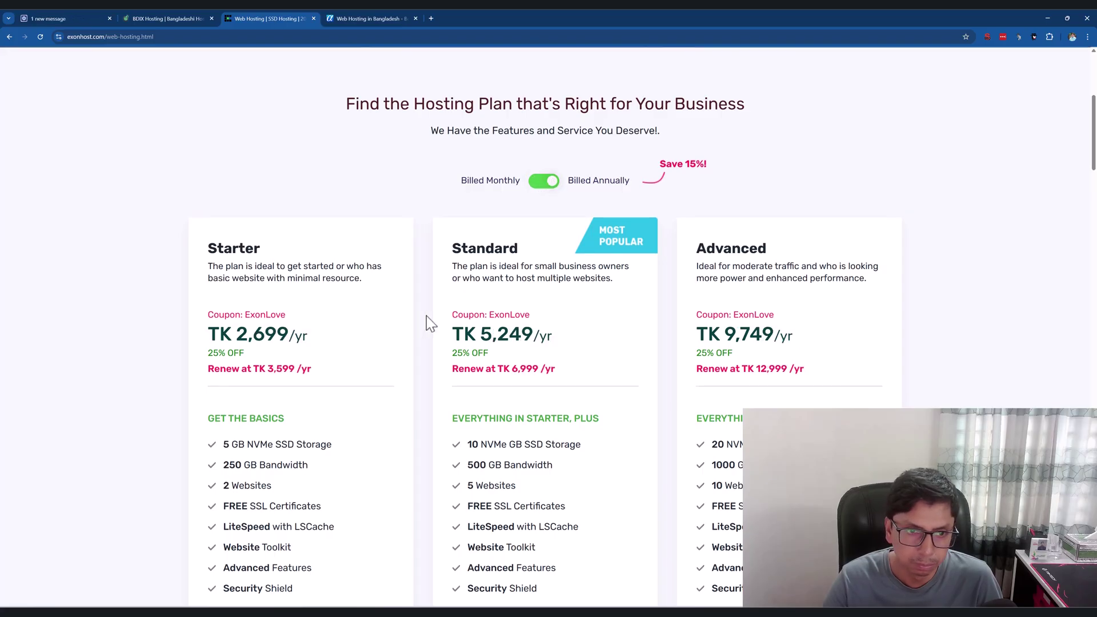
scroll(426, 319, "down", 1)
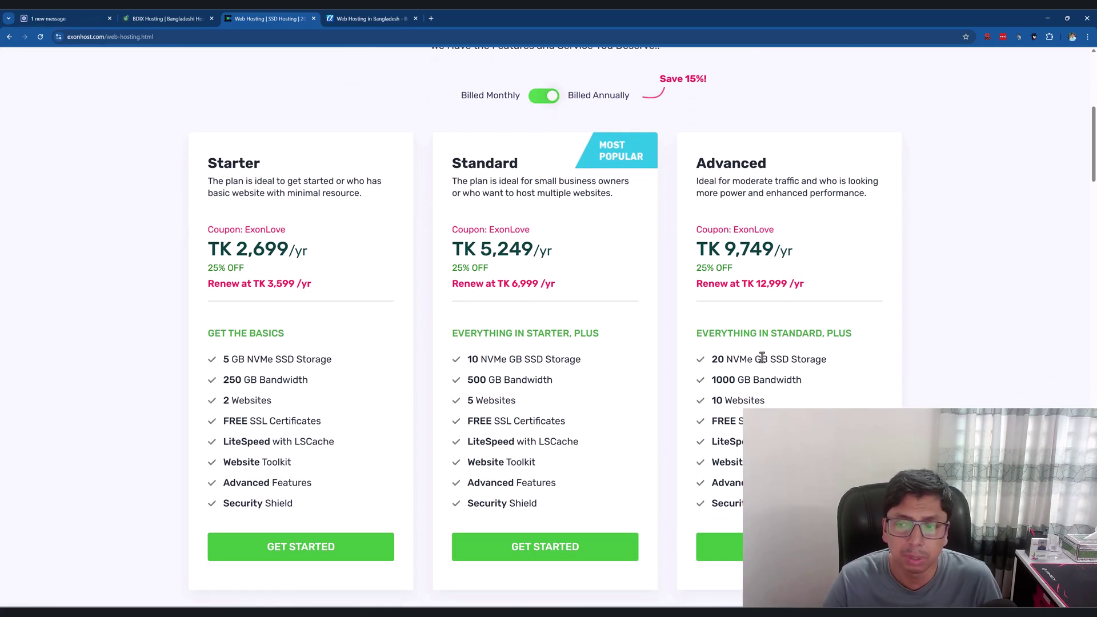
double_click(212, 165)
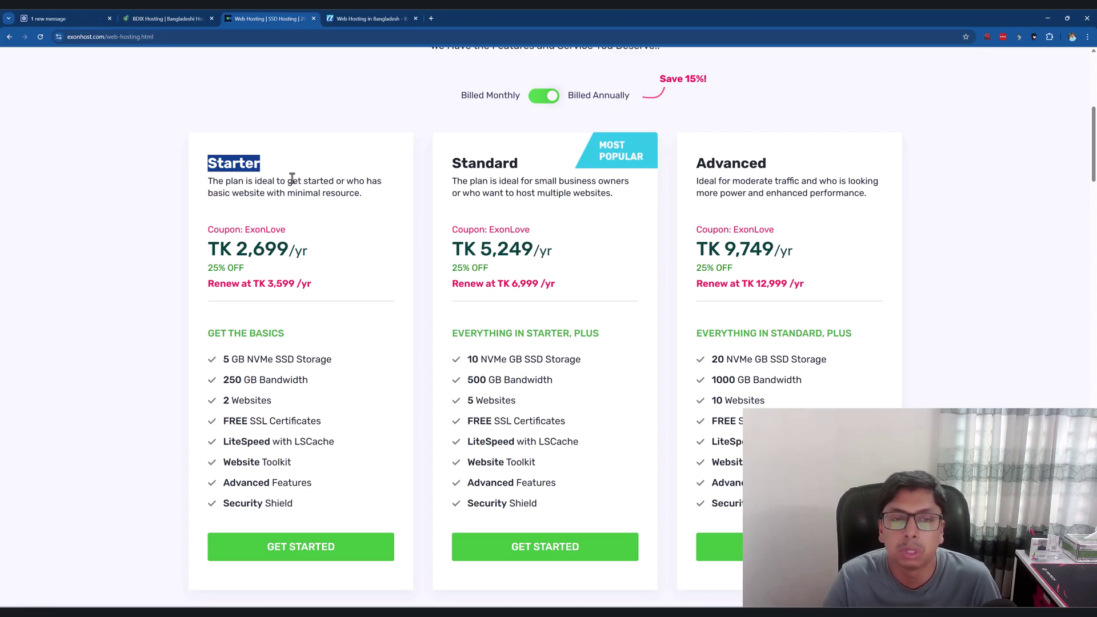
left_click(201, 158)
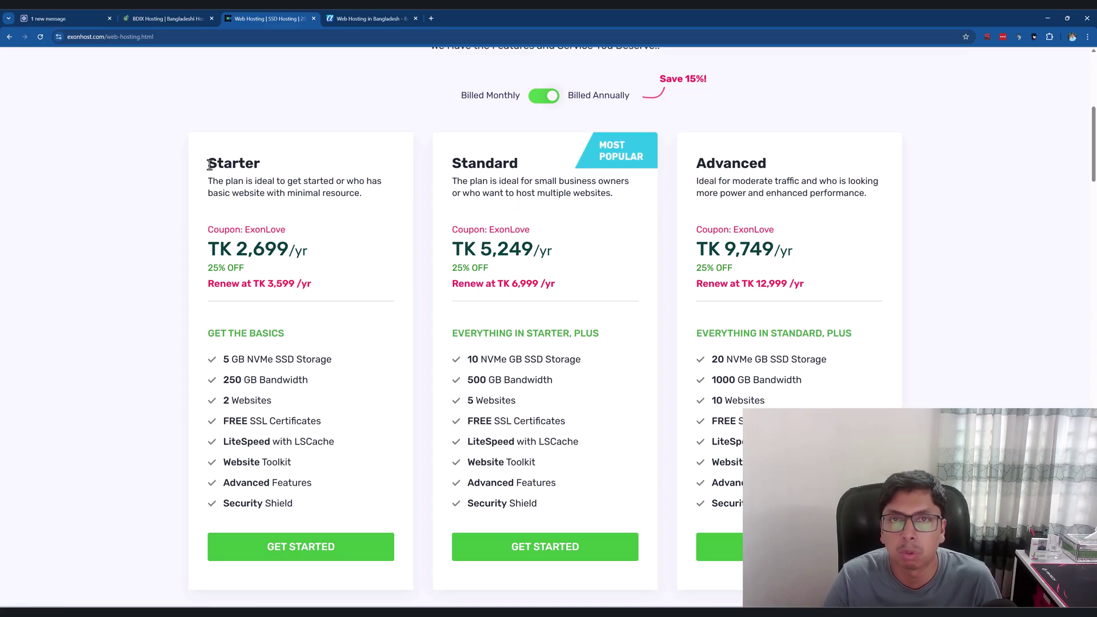
left_click_drag(218, 180, 355, 196)
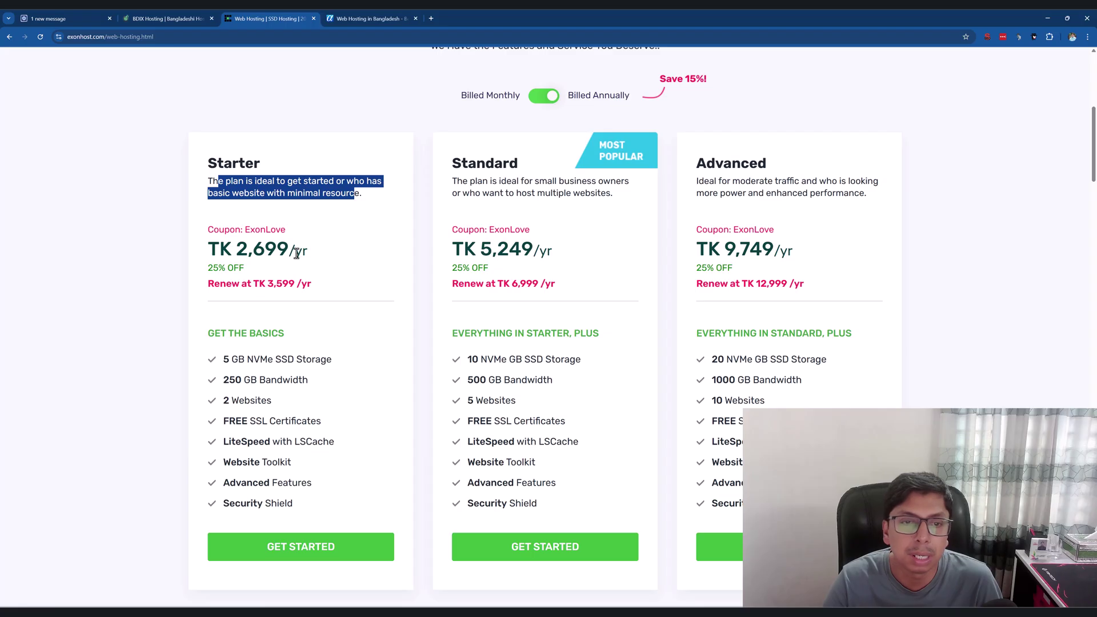
left_click_drag(215, 284, 320, 295)
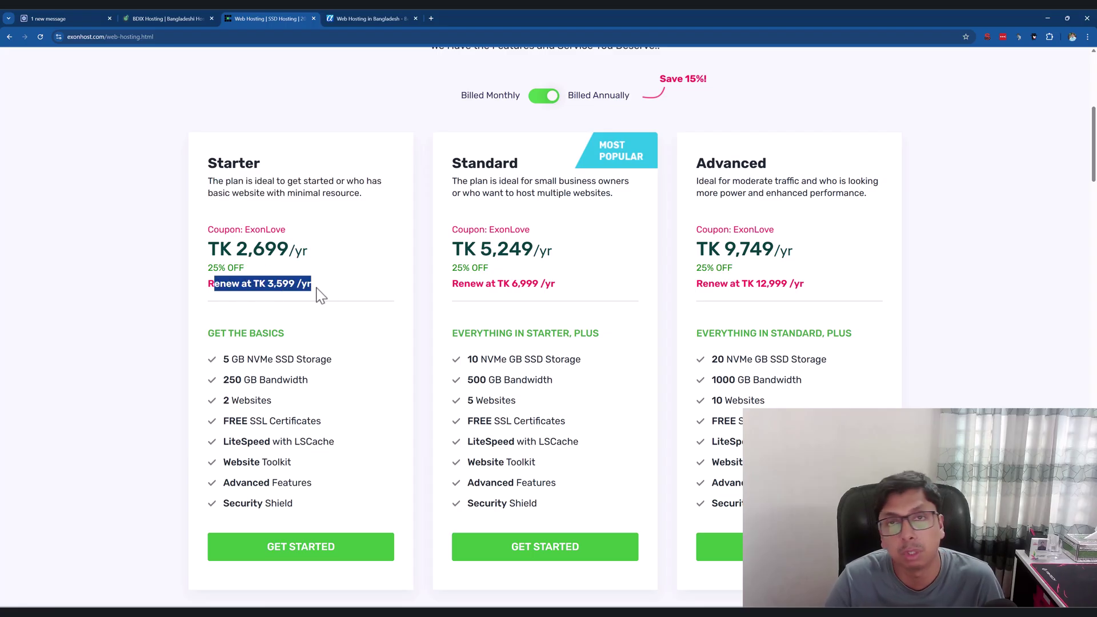
left_click(318, 289)
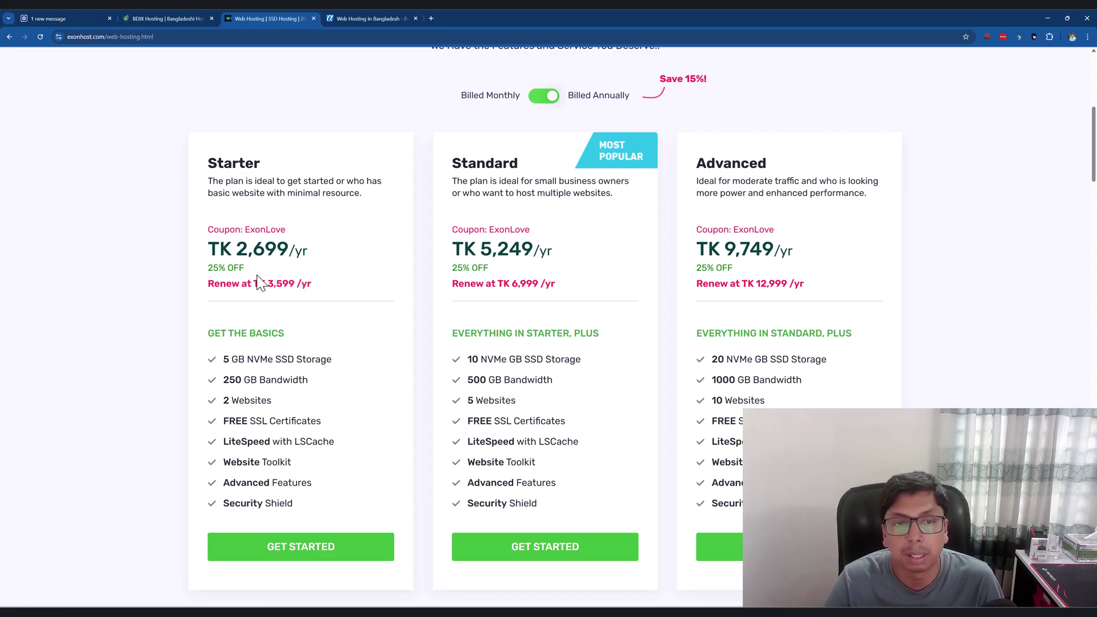
left_click_drag(227, 284, 316, 287)
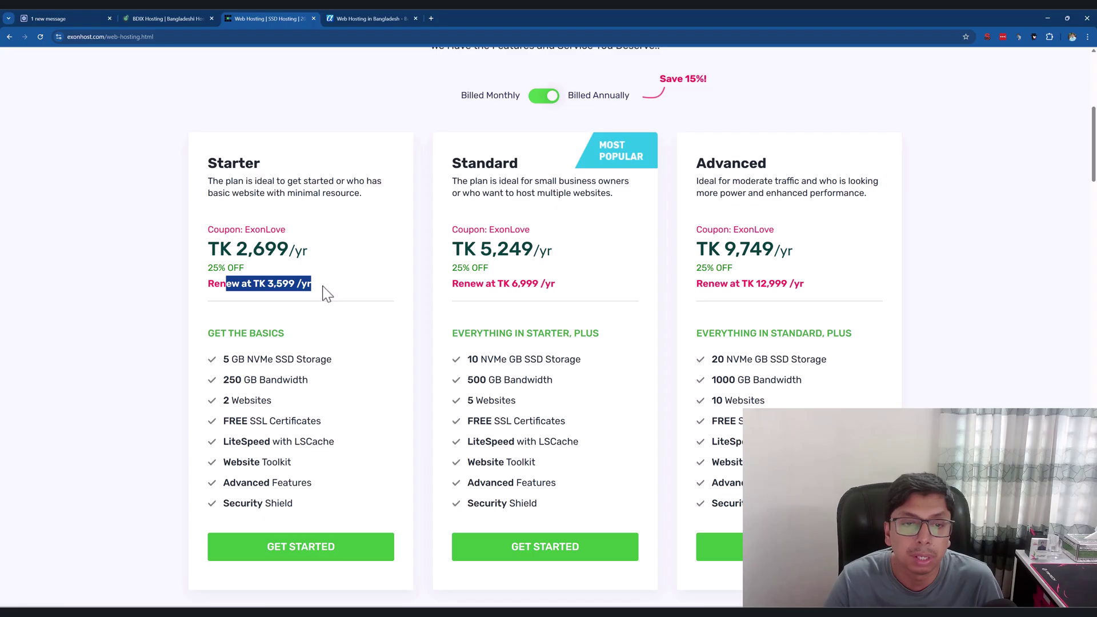
scroll(352, 316, "down", 1)
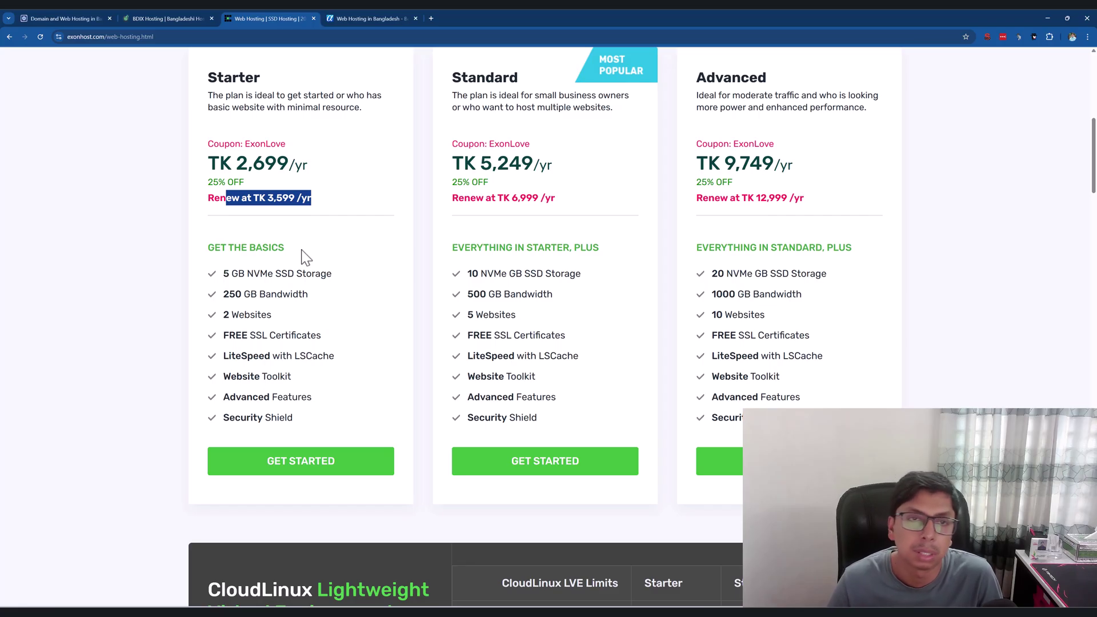
On the HostSeba BDIX Hosting tab, accept the cookie notice and scroll to the plan cards.
scroll(175, 229, "up", 2)
left_click(159, 18)
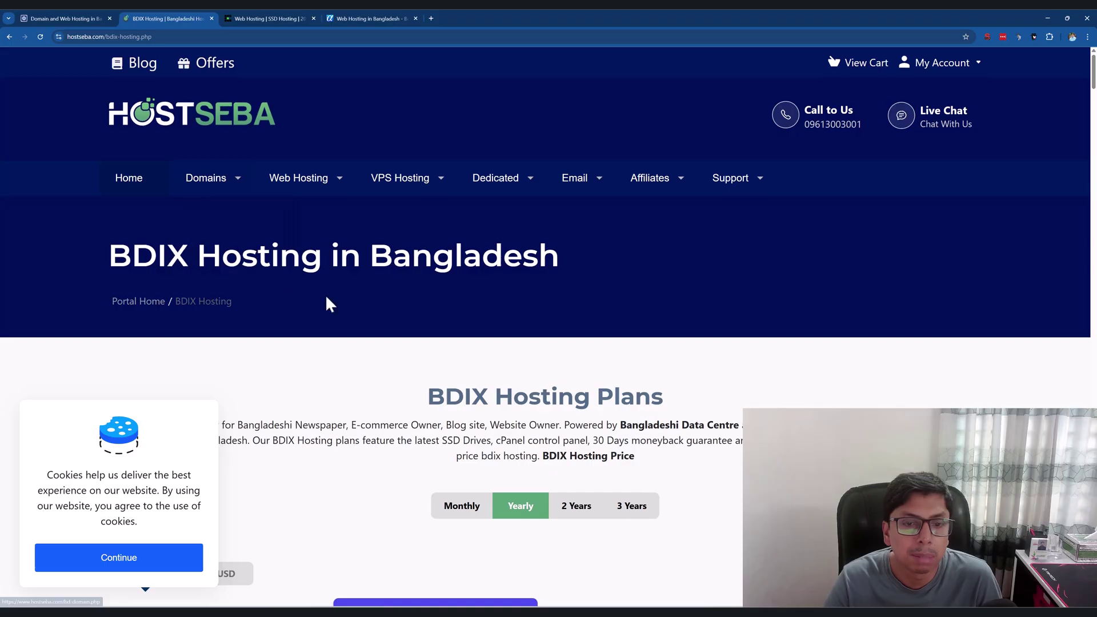
scroll(330, 304, "down", 3)
left_click(143, 559)
scroll(308, 364, "down", 3)
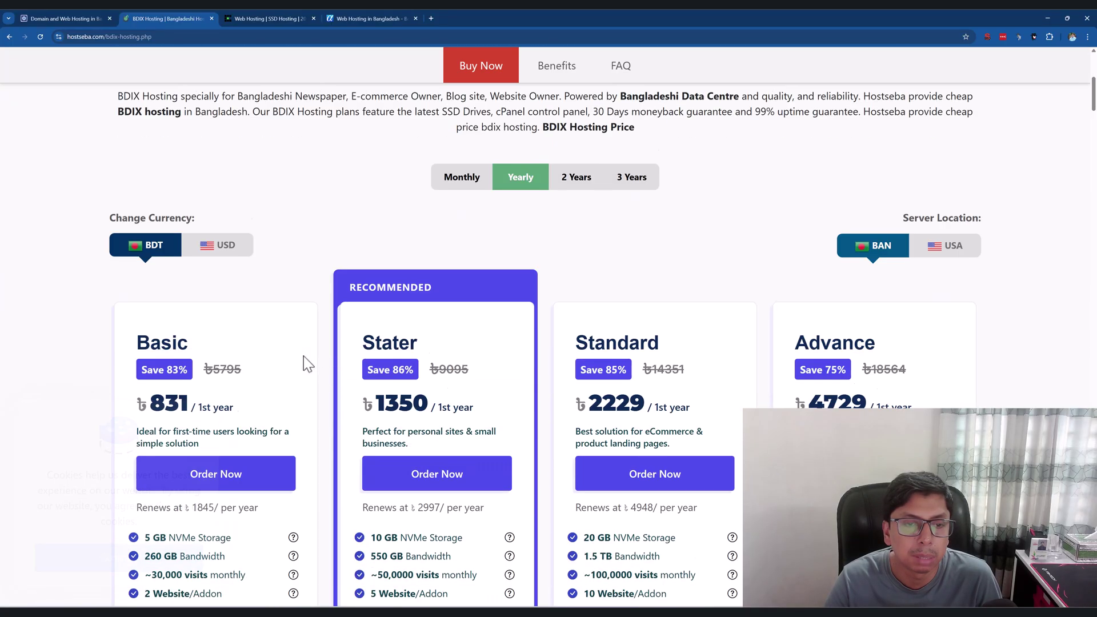
scroll(145, 251, "down", 1)
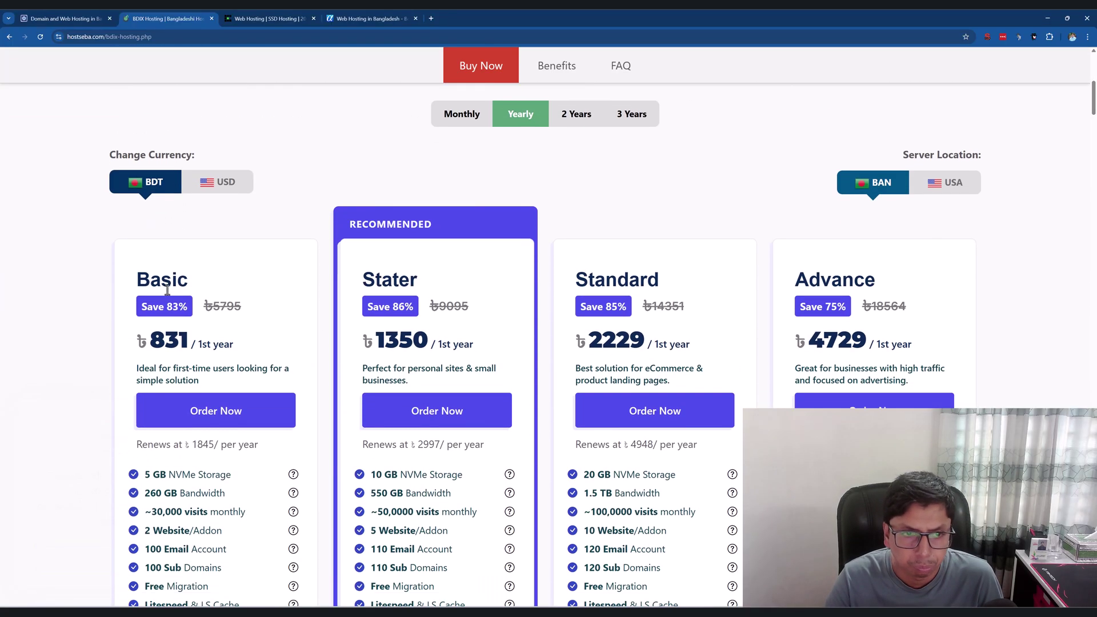
scroll(273, 234, "up", 1)
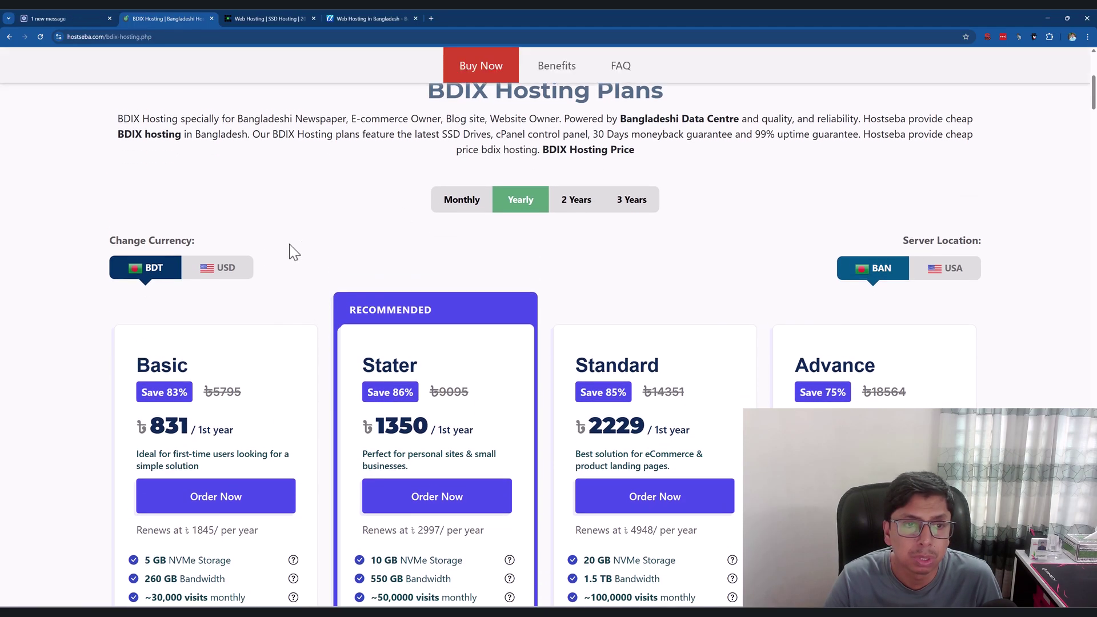
scroll(228, 240, "down", 1)
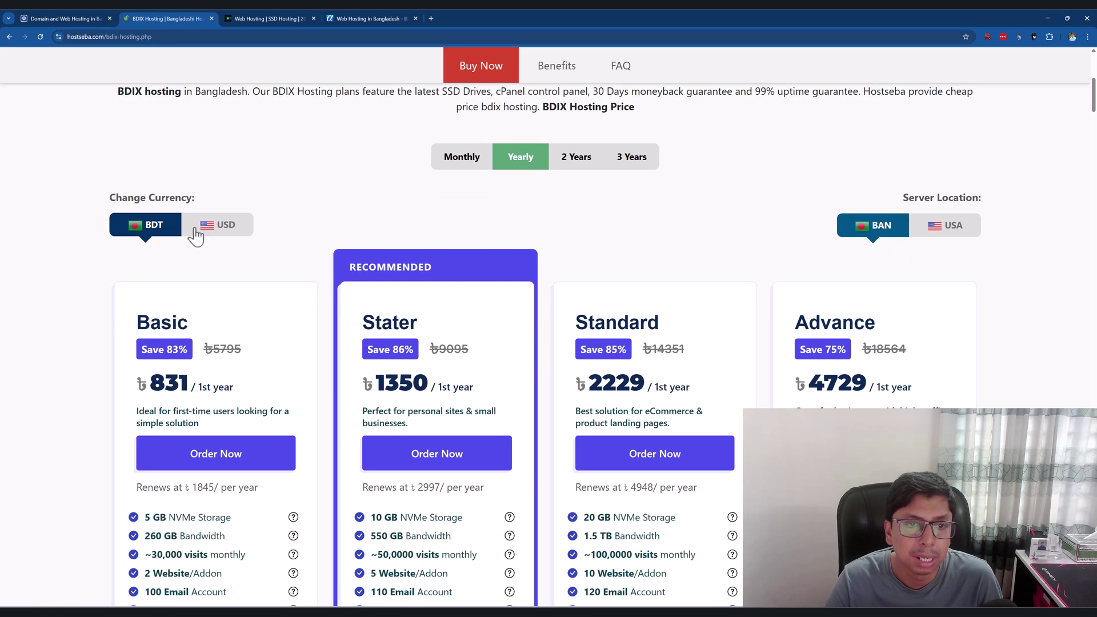
scroll(246, 252, "down", 2)
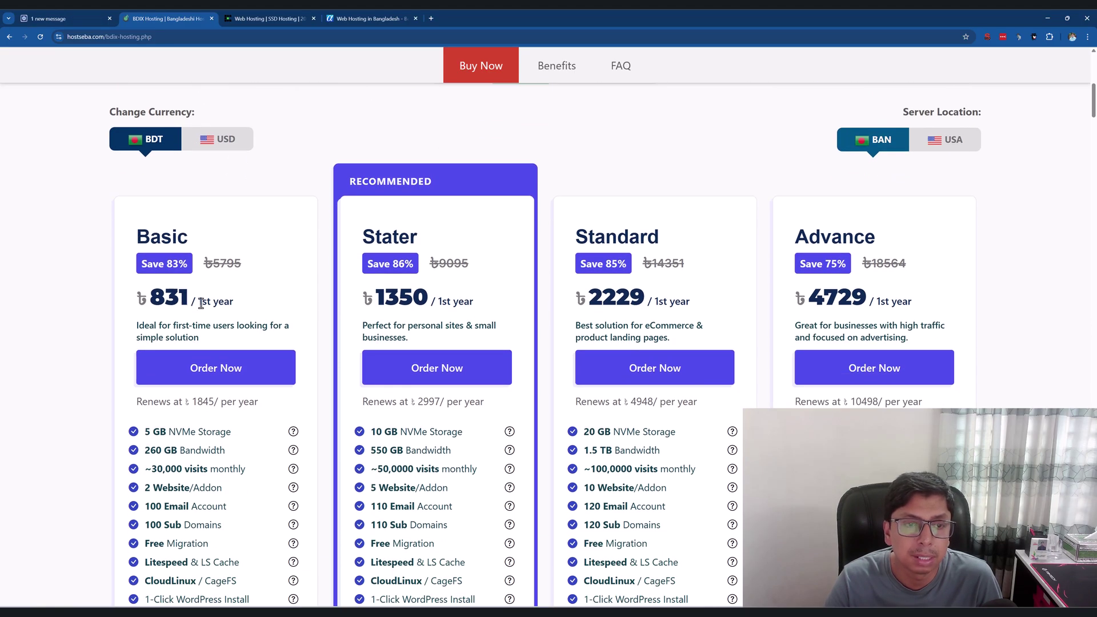
Highlight the Basic plan's ৳831 first-year price and its ৳1845 yearly renewal.
left_click_drag(149, 297, 263, 294)
scroll(289, 289, "down", 2)
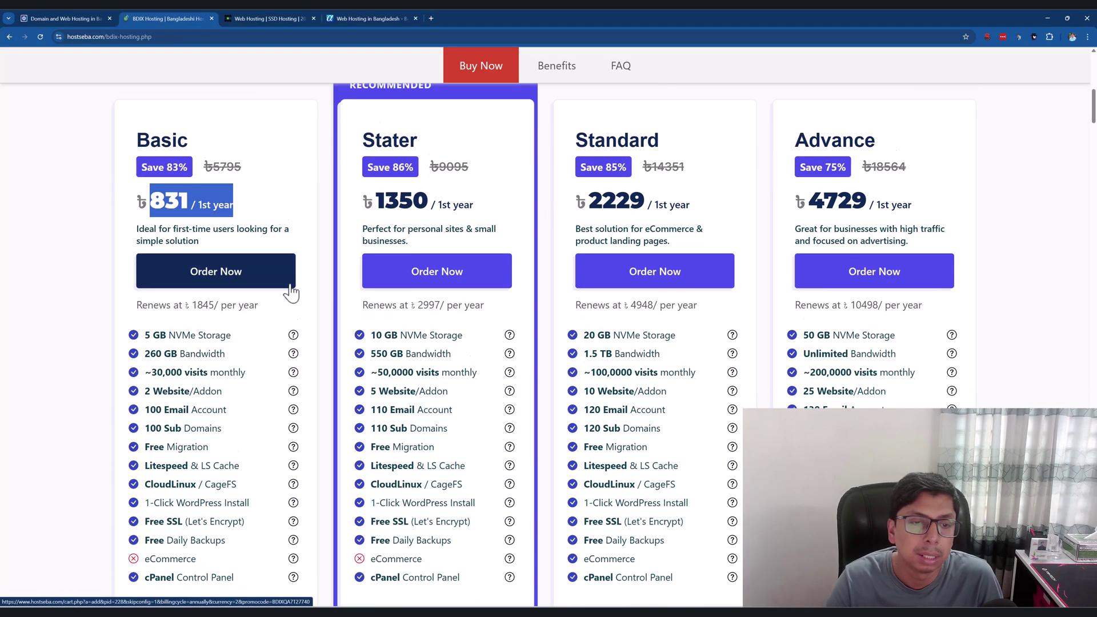
left_click_drag(192, 273, 275, 284)
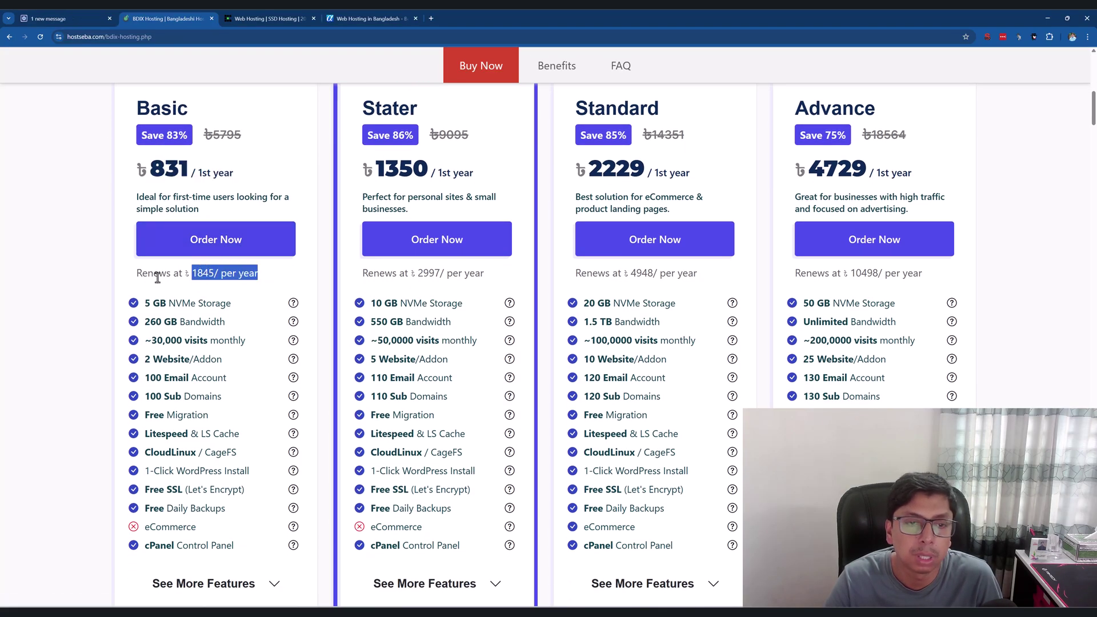
scroll(152, 252, "down", 1)
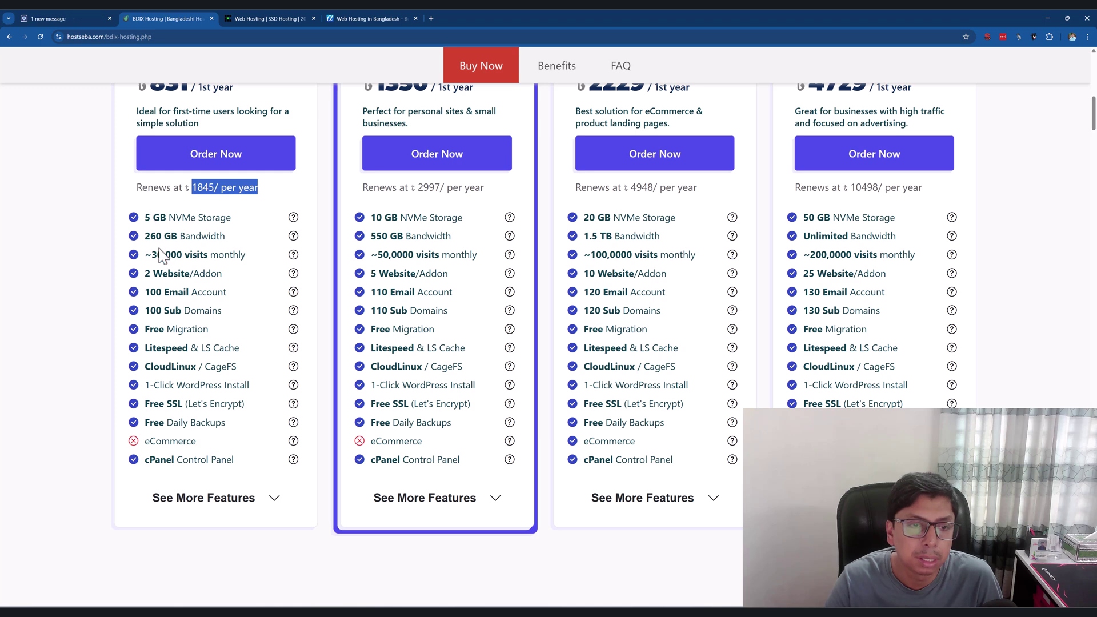
left_click(66, 16)
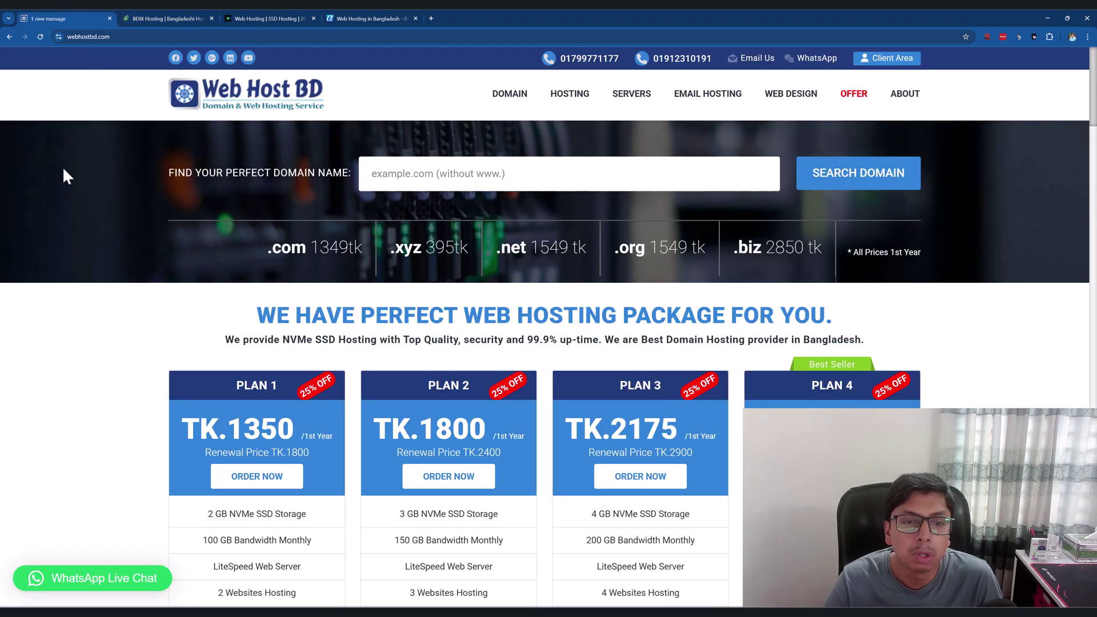
scroll(277, 257, "down", 4)
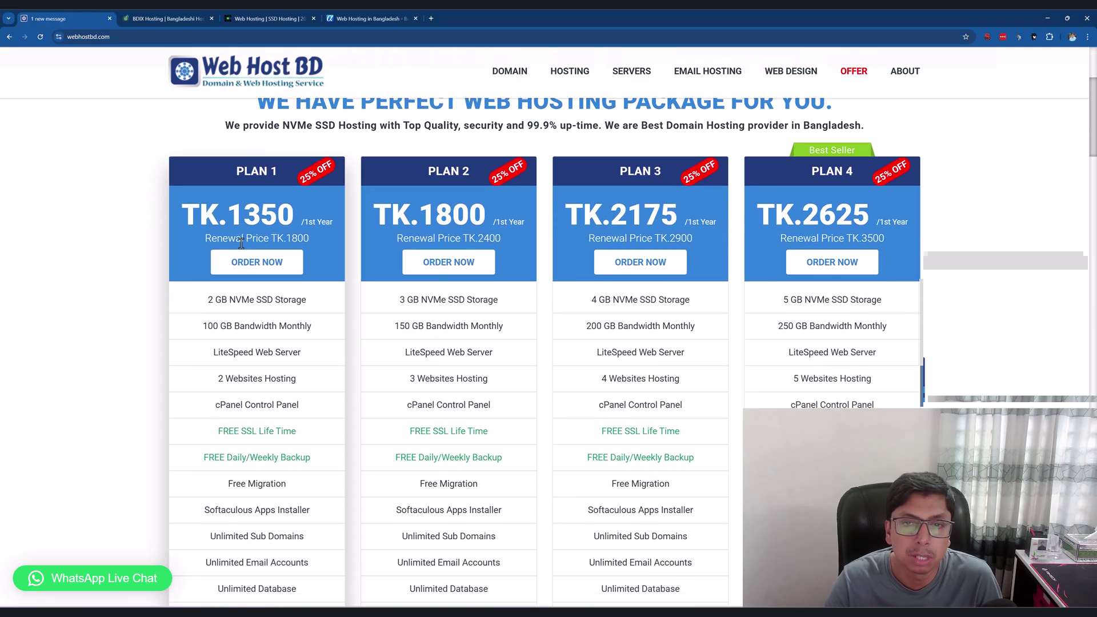
scroll(241, 243, "down", 1)
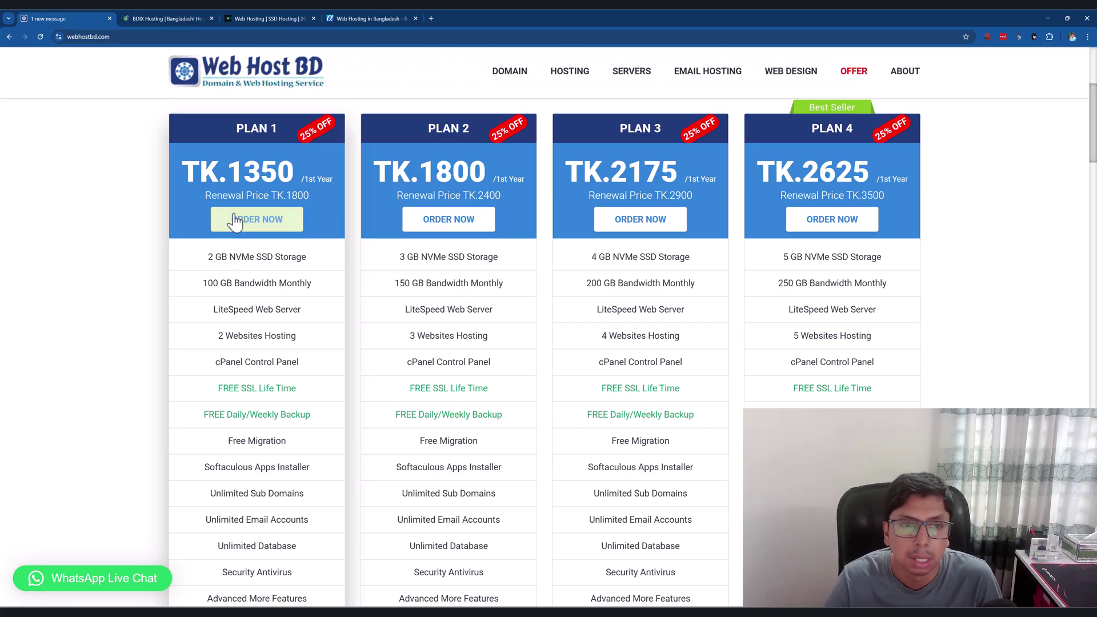
scroll(282, 318, "down", 3)
scroll(282, 318, "up", 6)
scroll(283, 318, "down", 1)
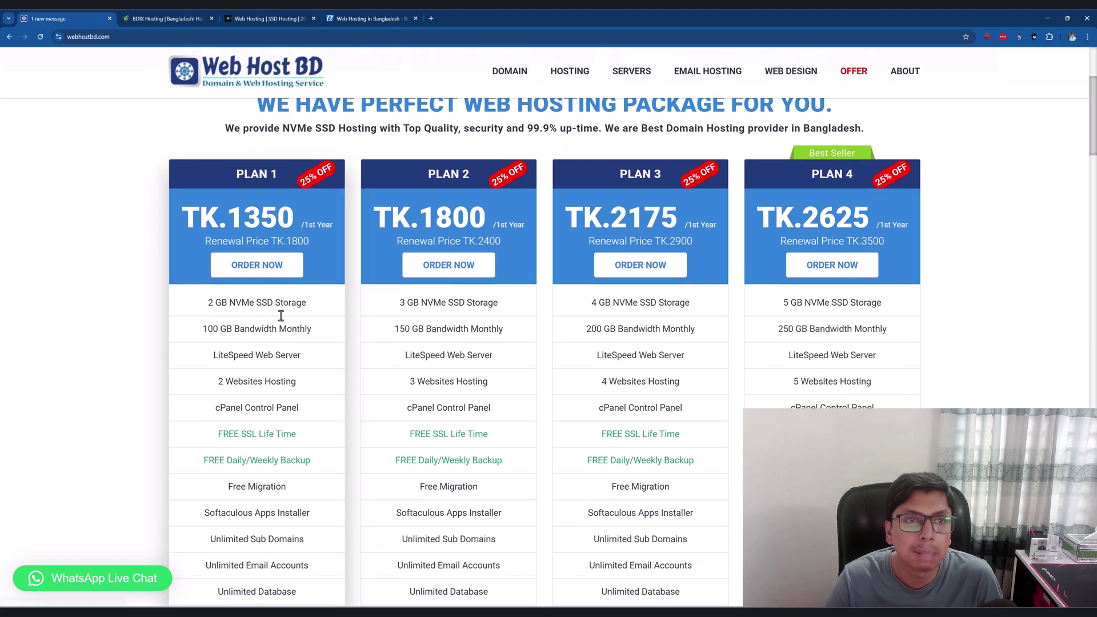
left_click(169, 19)
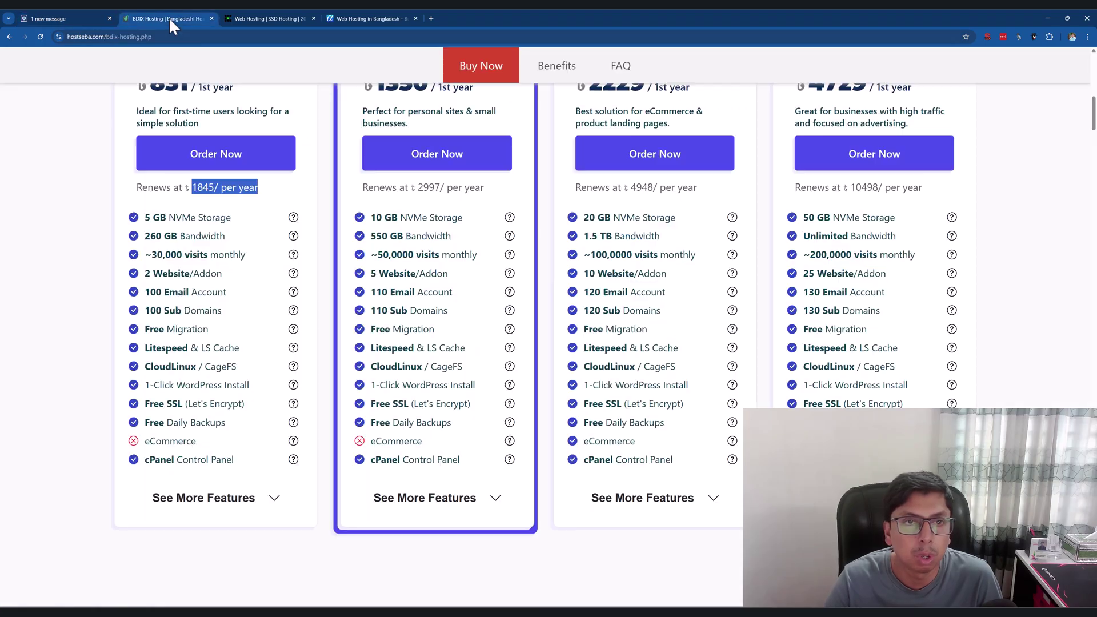
scroll(269, 215, "up", 8)
scroll(269, 224, "up", 4)
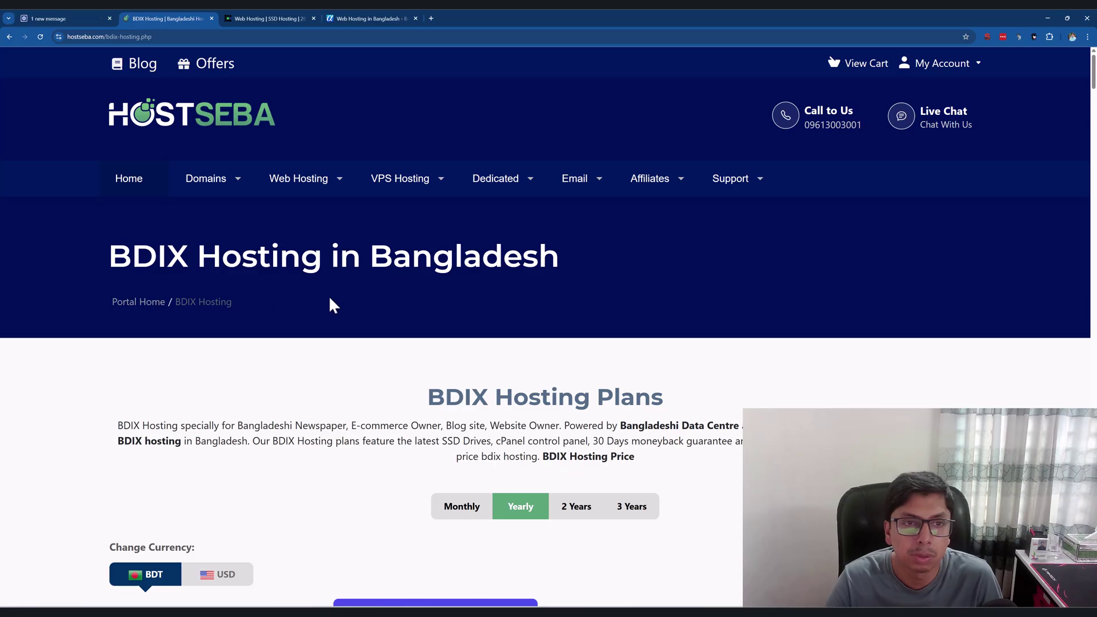
scroll(329, 298, "down", 5)
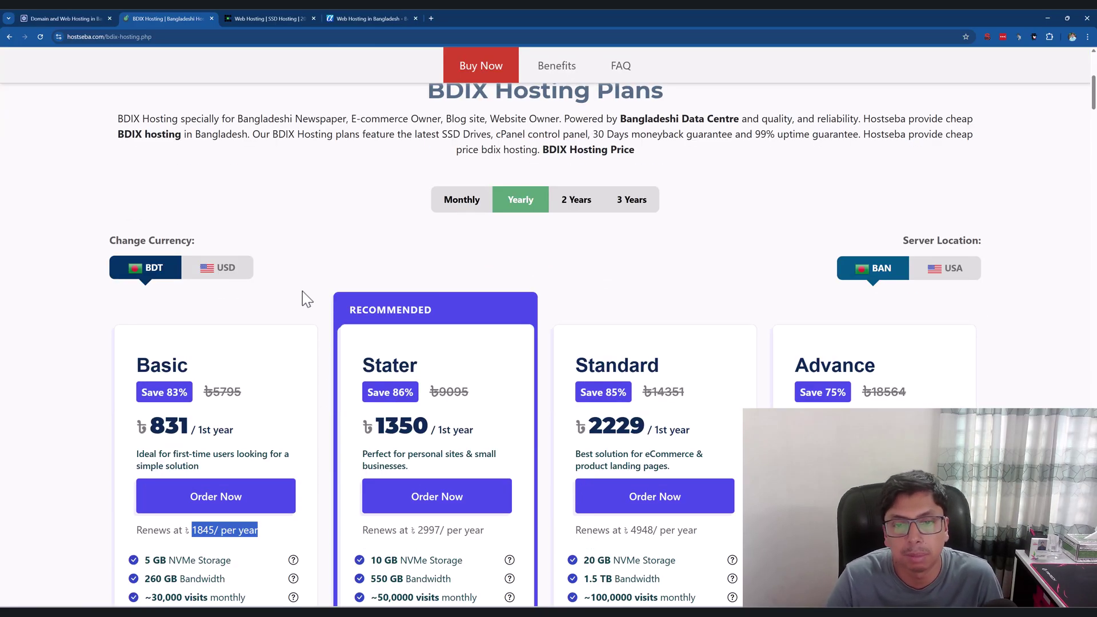
scroll(303, 288, "down", 1)
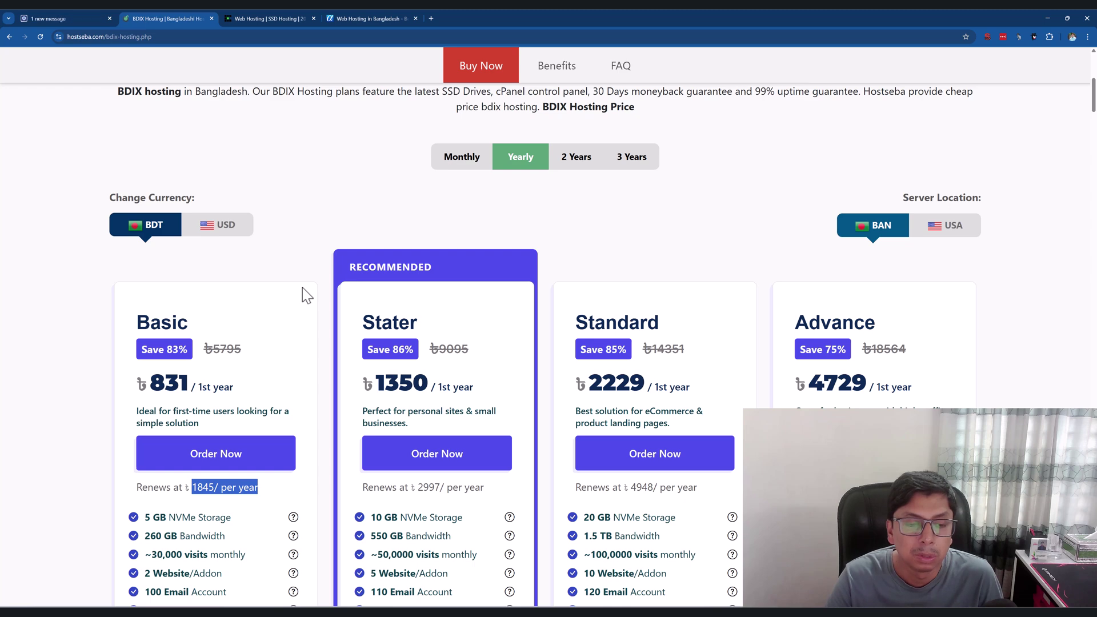
scroll(303, 287, "down", 5)
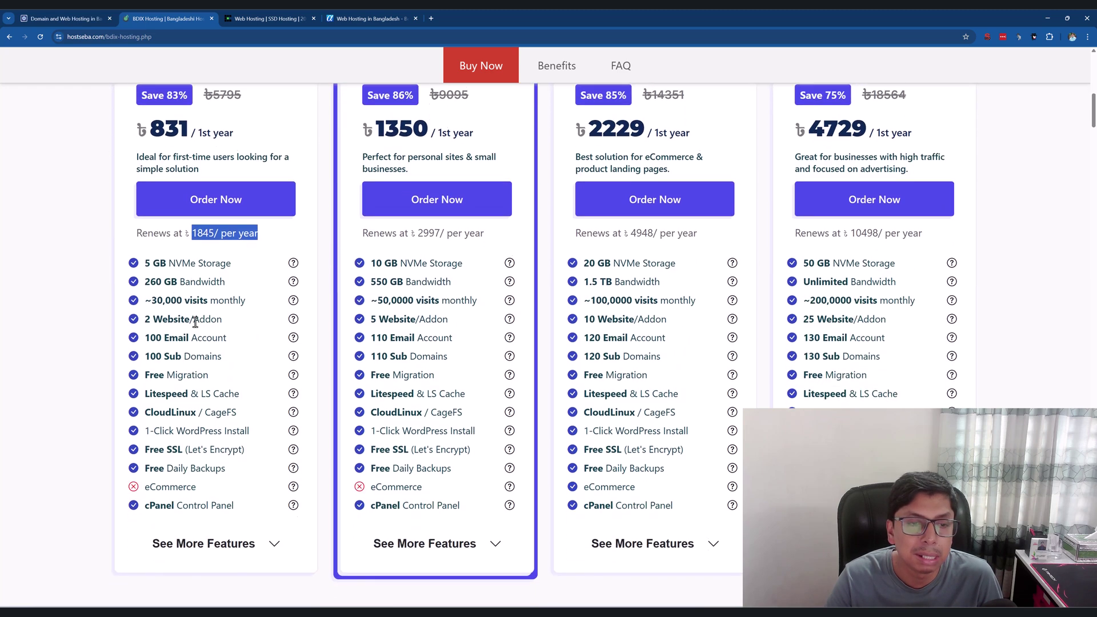
left_click_drag(148, 260, 227, 299)
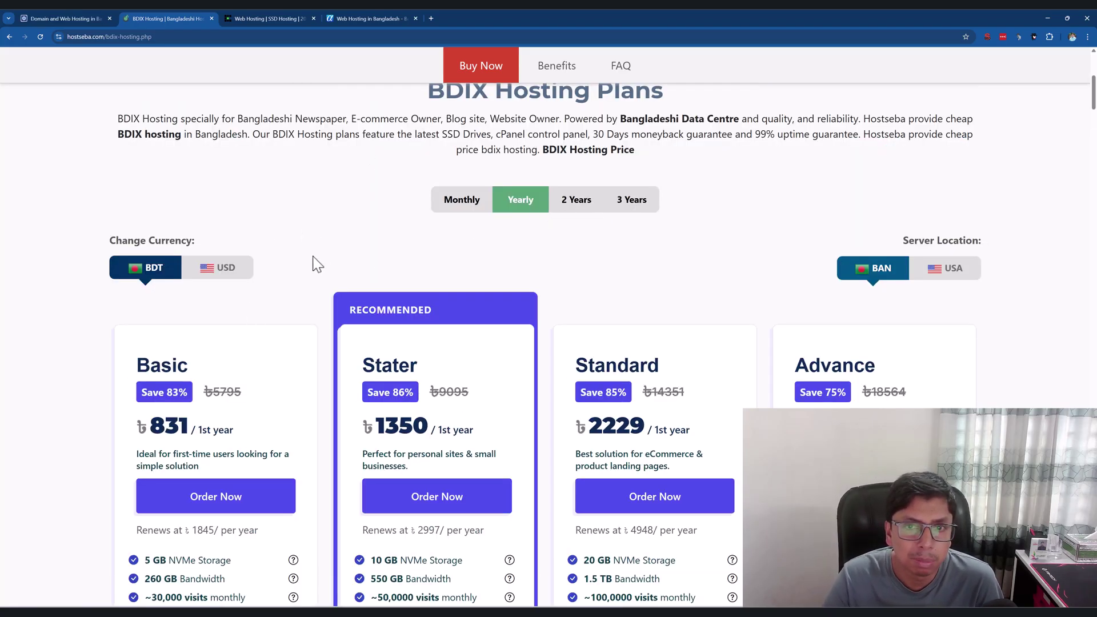
scroll(244, 294, "down", 3)
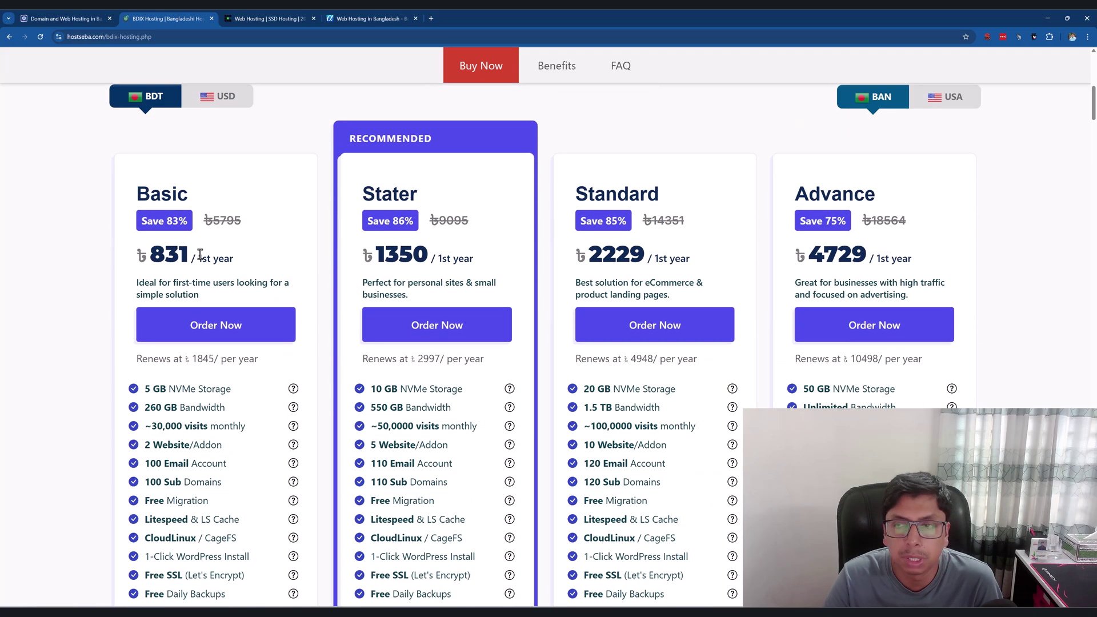
scroll(193, 254, "down", 2)
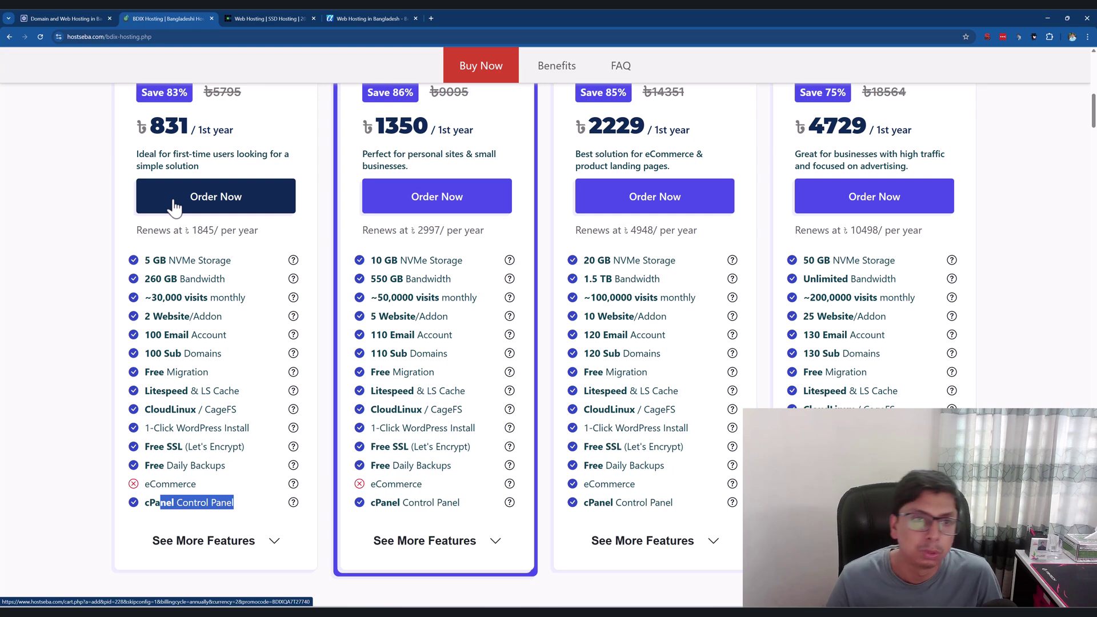
scroll(244, 242, "up", 5)
scroll(263, 245, "down", 3)
Order the Basic BDIX plan with an available .com domain from the 'abkha' search at ৳999.99/yr.
left_click(224, 330)
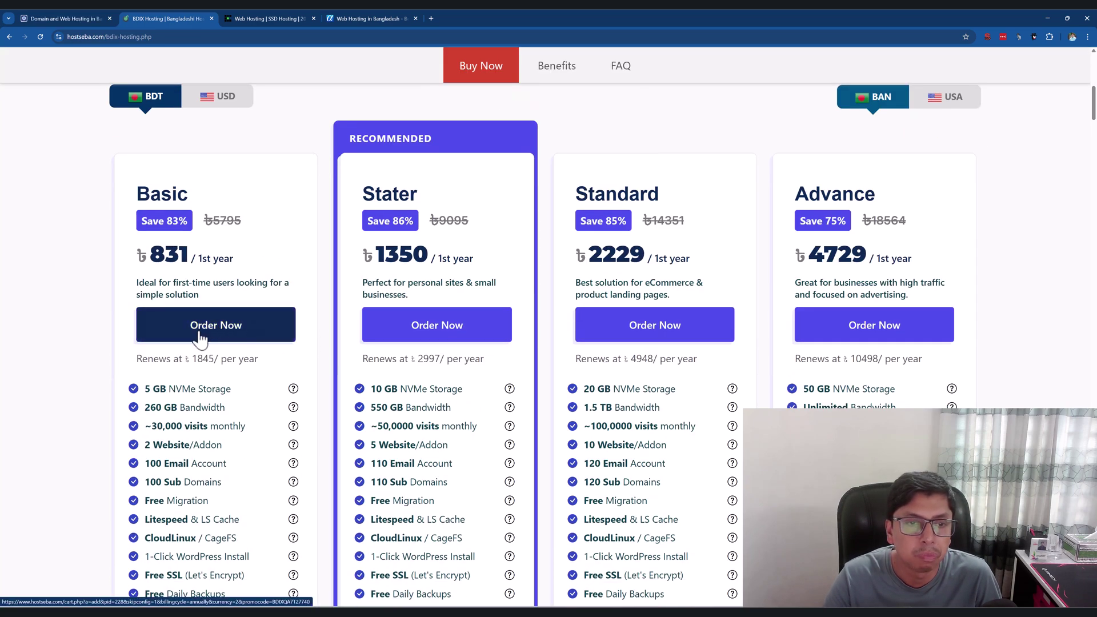
scroll(208, 306, "down", 2)
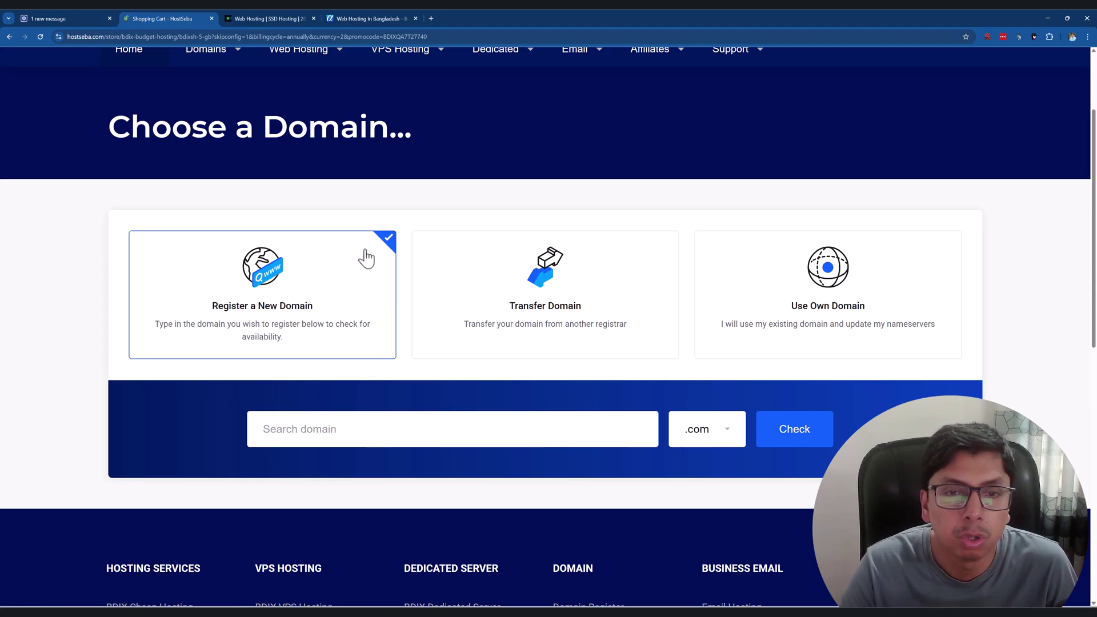
left_click(303, 431)
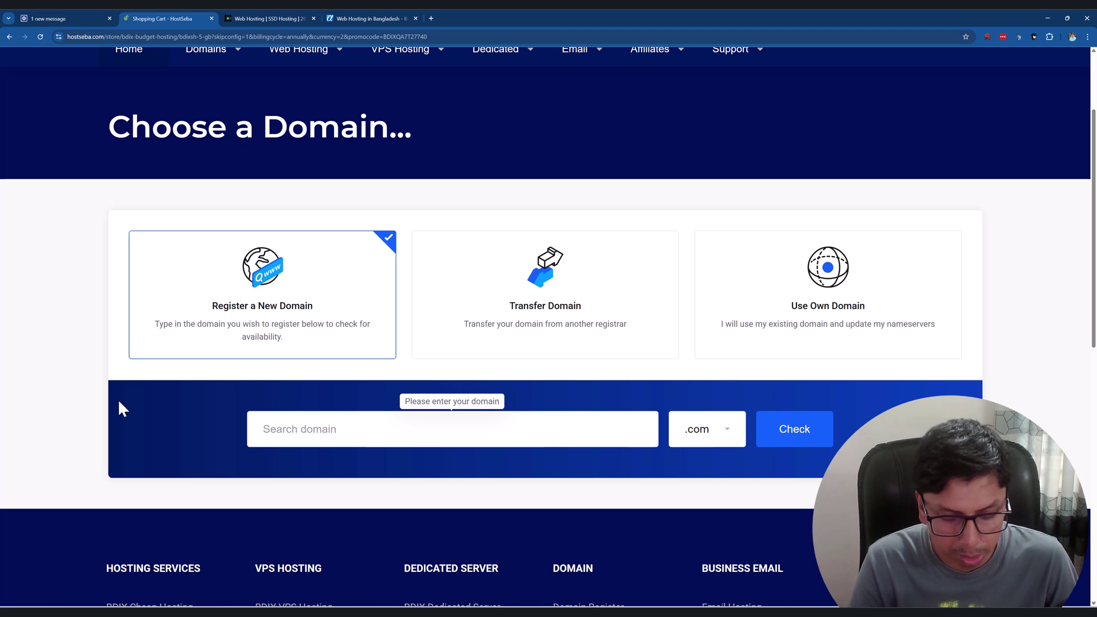
type("abkhan")
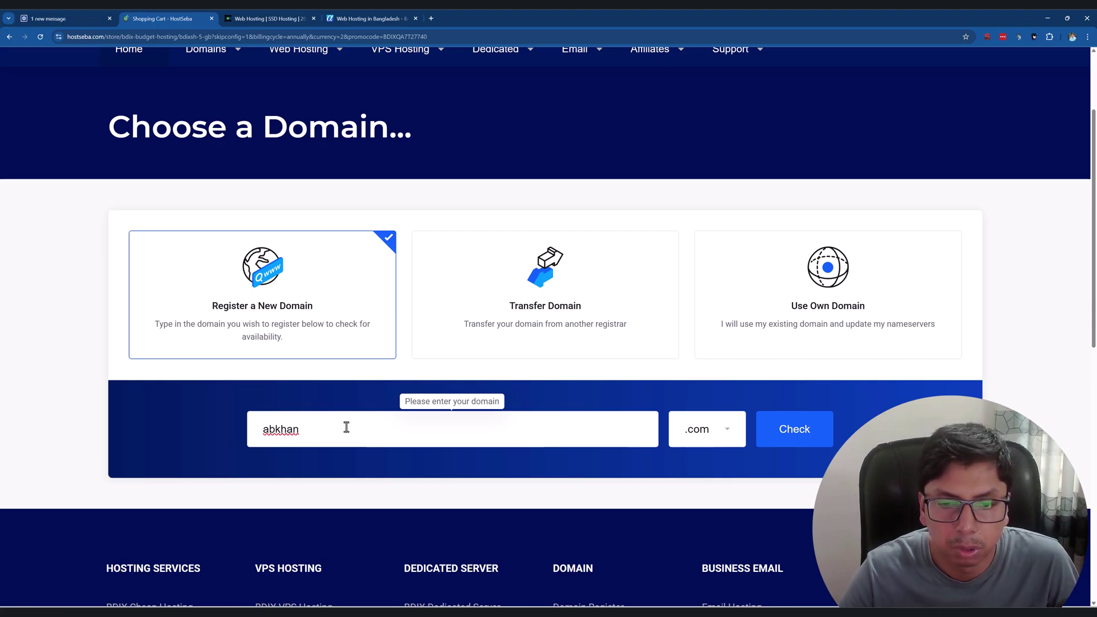
left_click(798, 440)
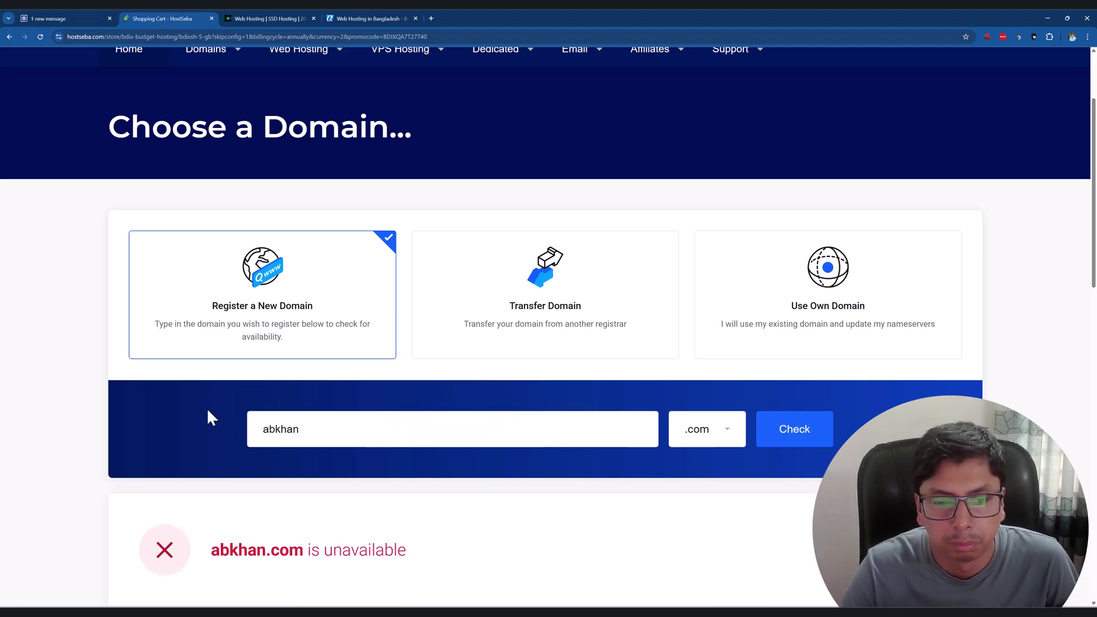
scroll(234, 432, "down", 2)
scroll(252, 463, "down", 1)
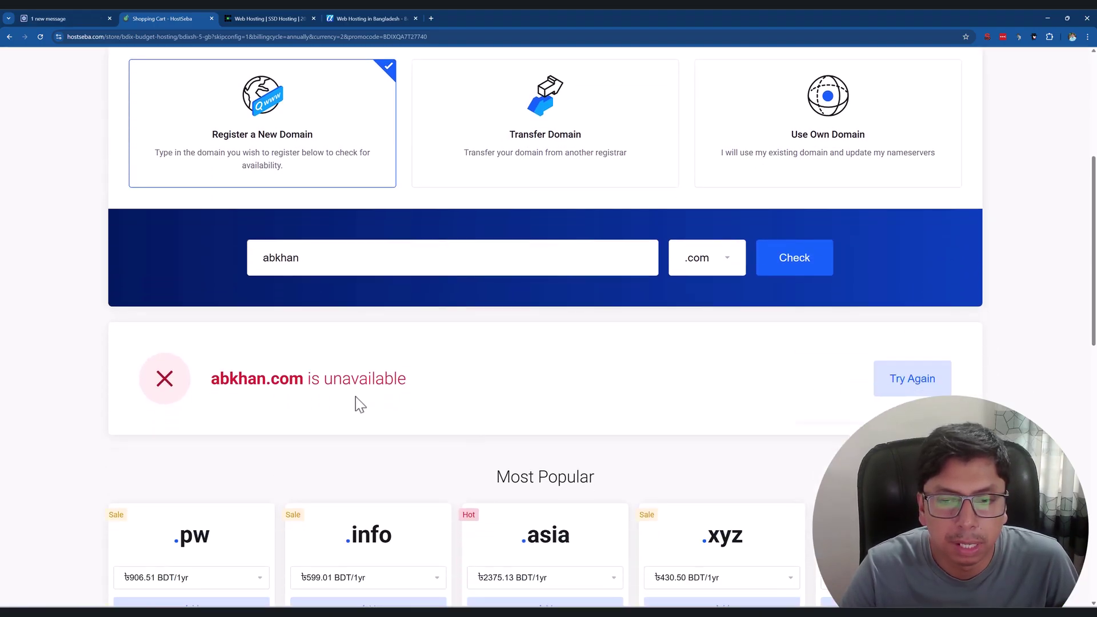
scroll(305, 377, "up", 2)
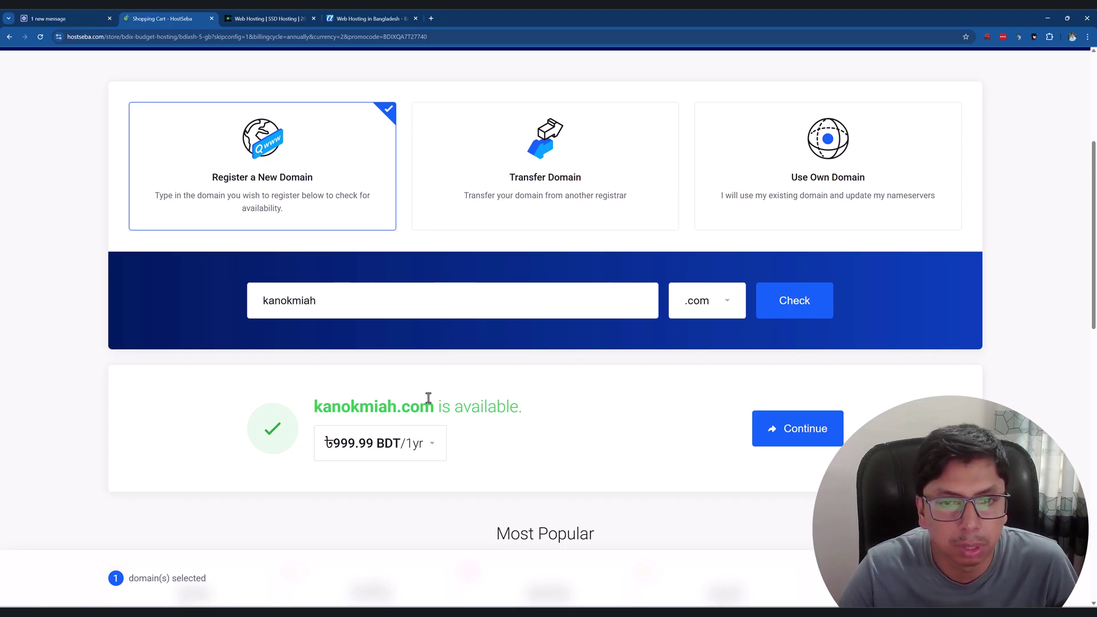
left_click(791, 434)
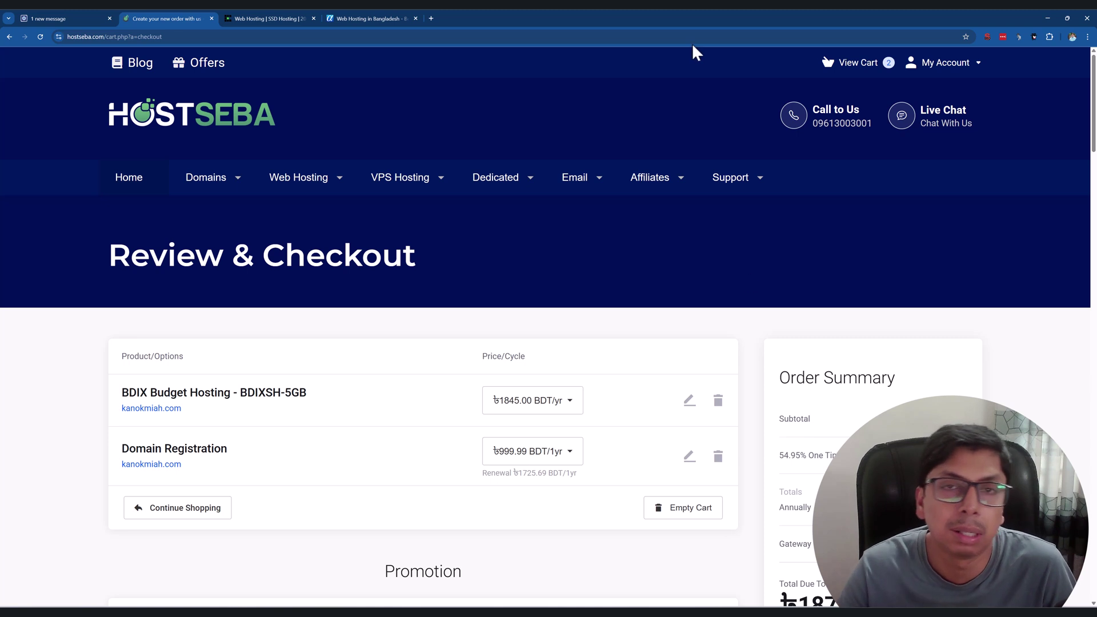
Compare the Basic plan's ৳831 price against the checkout's ৳1876.68 total due today.
scroll(369, 180, "down", 3)
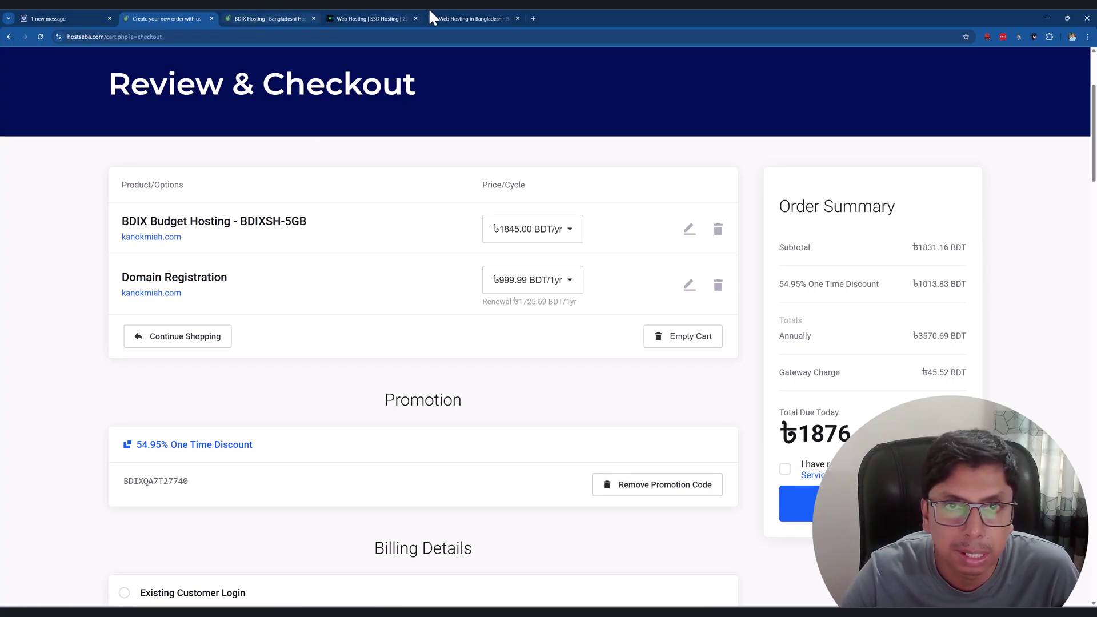
left_click(297, 17)
left_click_drag(150, 297, 203, 294)
left_click(183, 19)
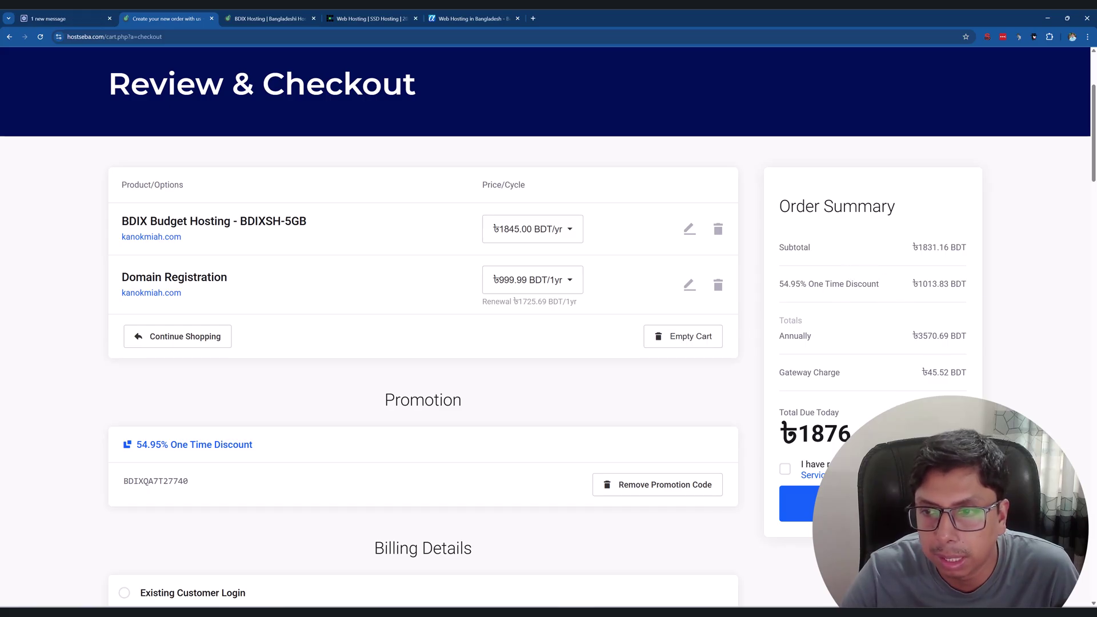
left_click_drag(801, 437, 848, 434)
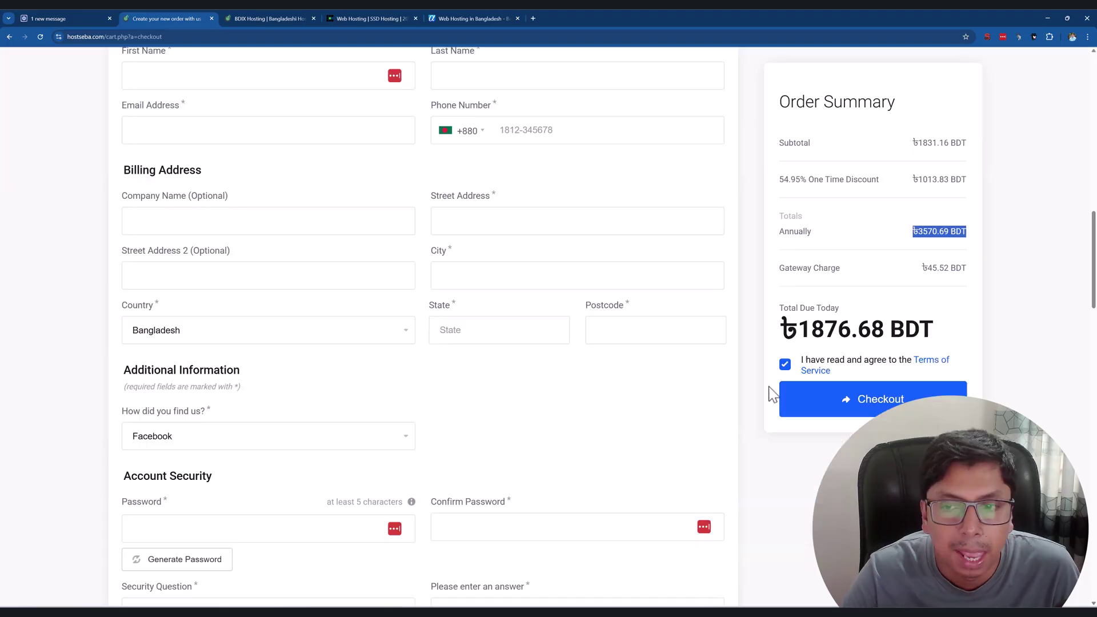
Scroll back up to the checkout's Create a New Account section.
scroll(643, 387, "up", 4)
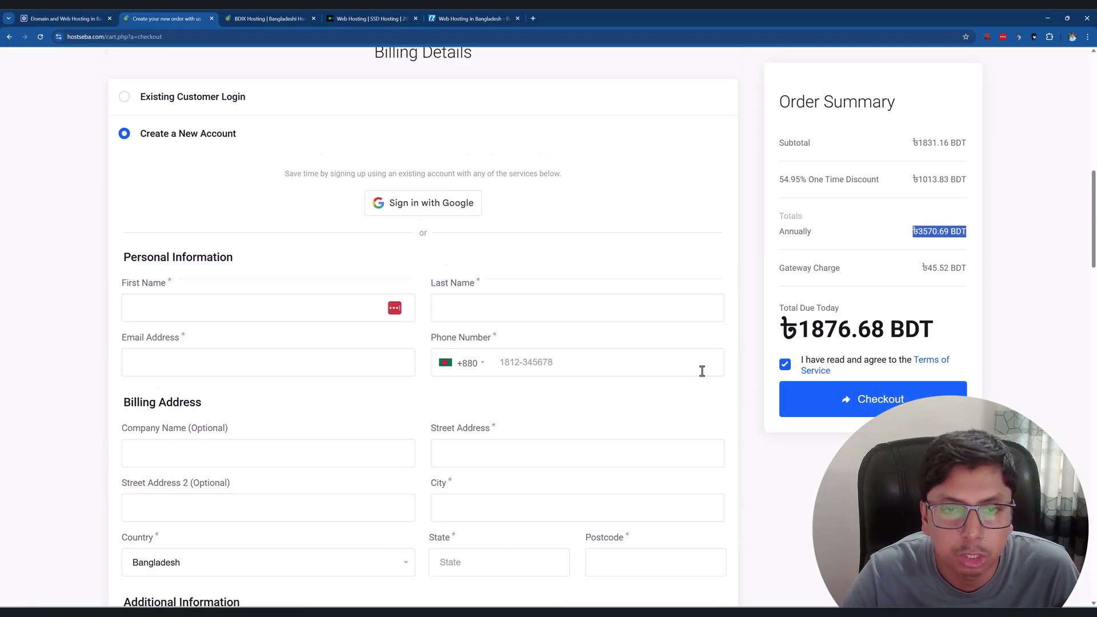
scroll(317, 274, "down", 1)
scroll(228, 248, "up", 2)
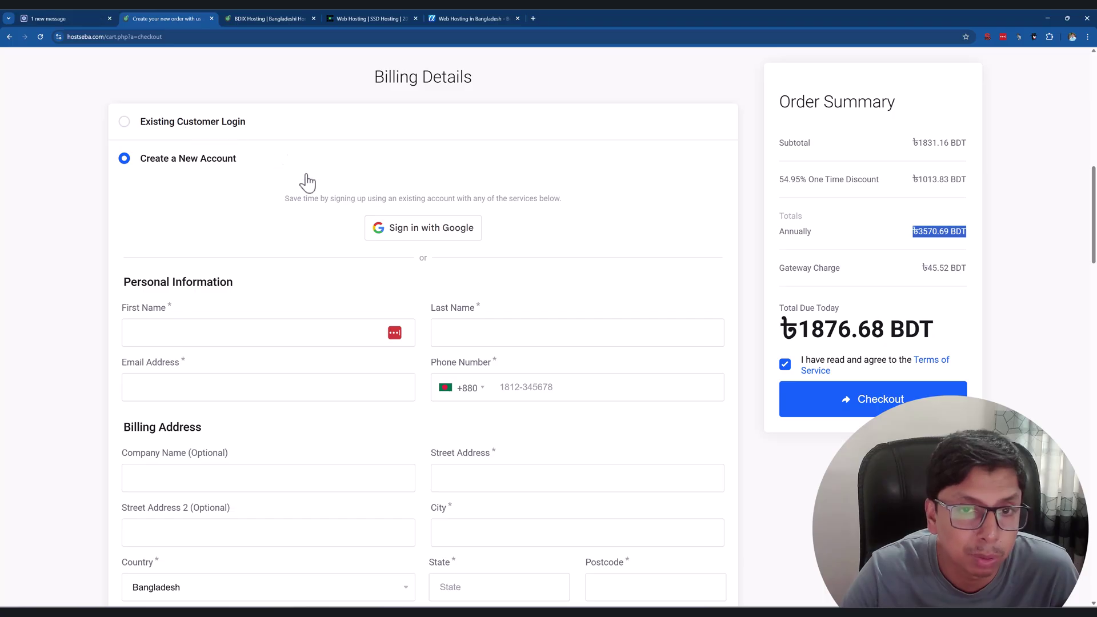
scroll(255, 255, "down", 6)
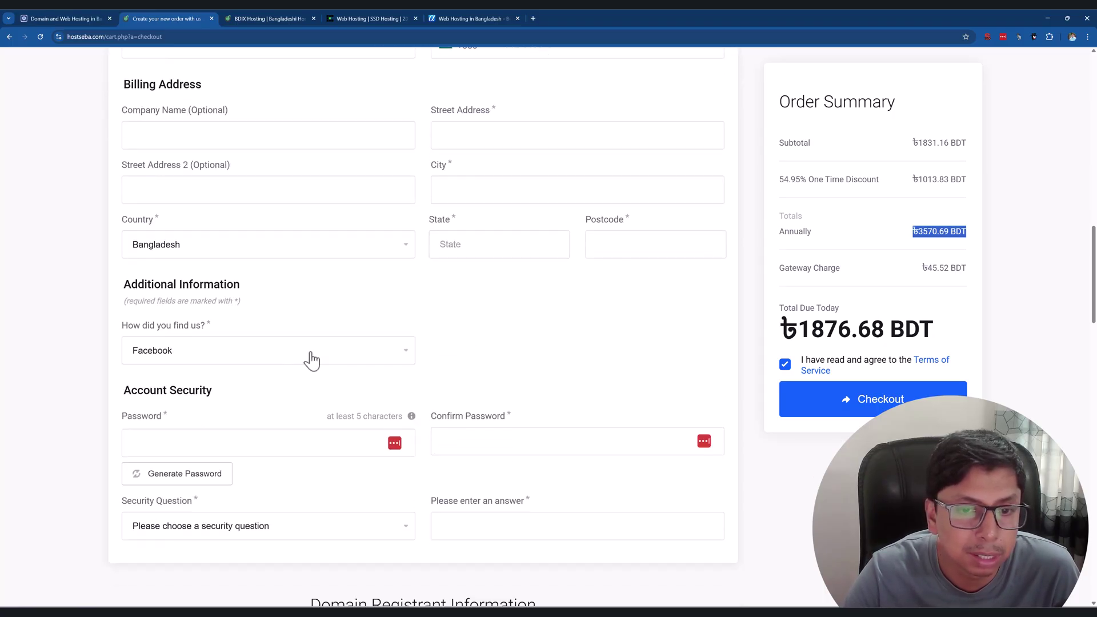
scroll(318, 463, "up", 3)
scroll(343, 372, "up", 1)
Enter the customer's first name and the other new-account checkout details.
left_click(170, 205)
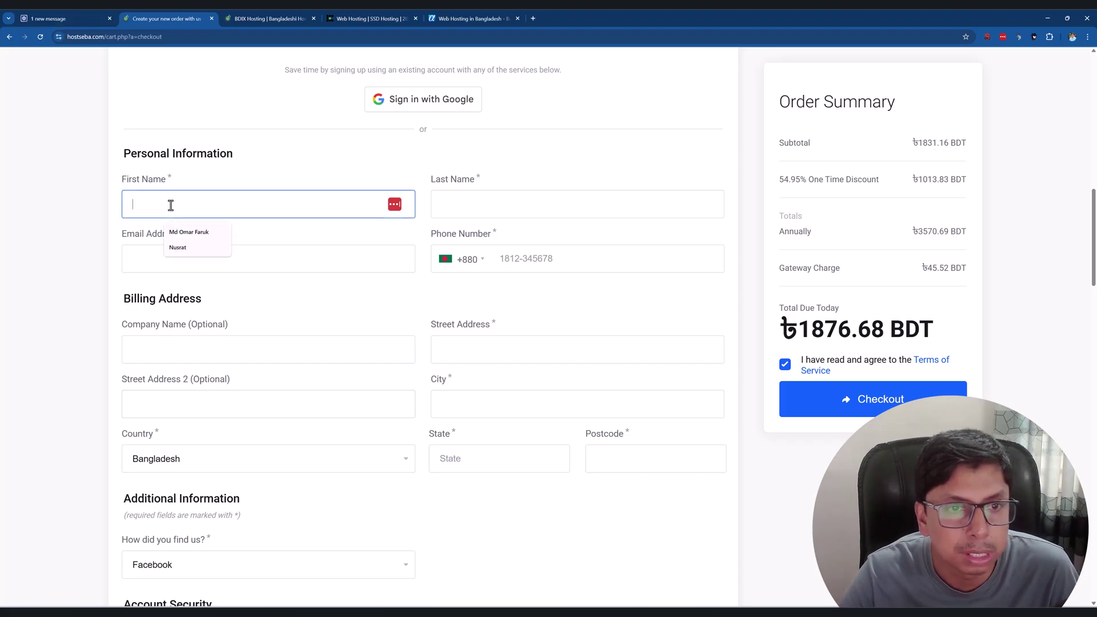
type("K")
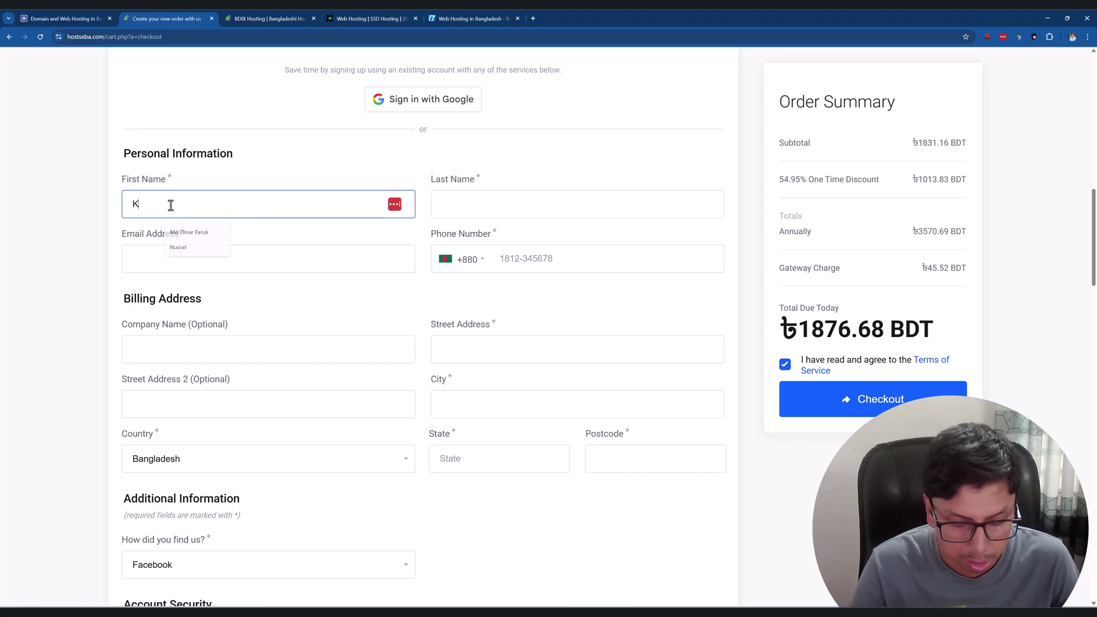
type("o")
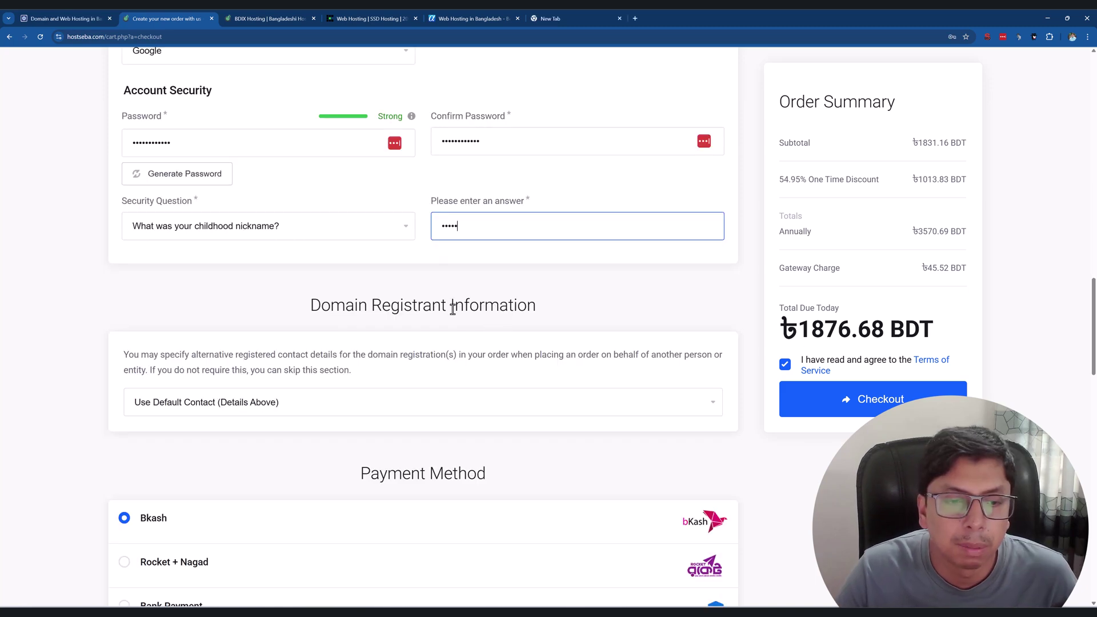
scroll(450, 307, "up", 2)
scroll(409, 294, "up", 9)
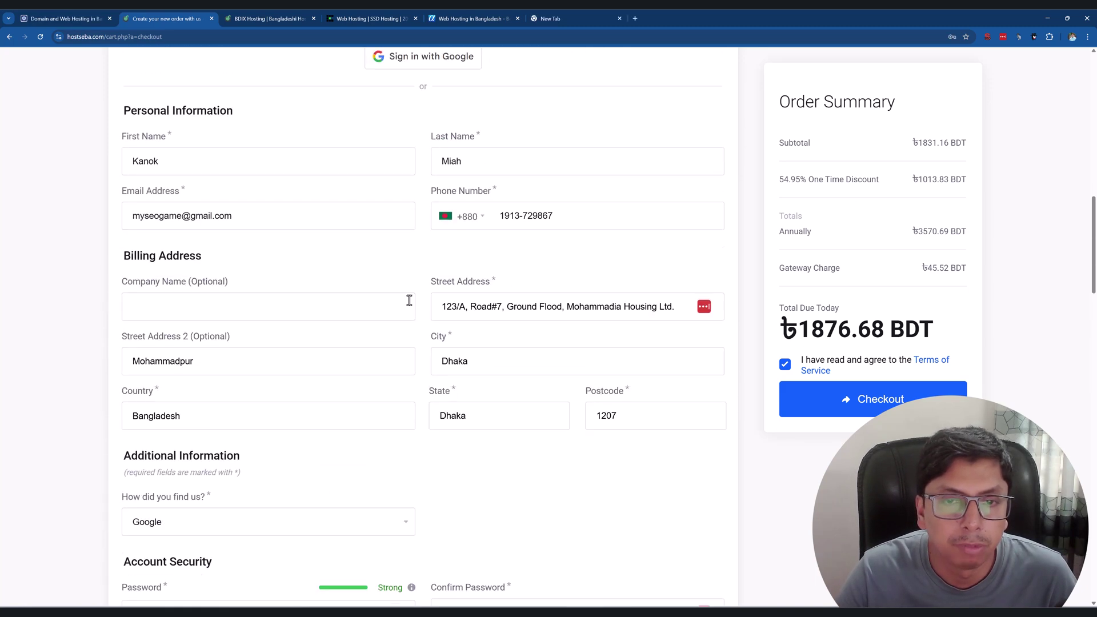
scroll(406, 284, "down", 10)
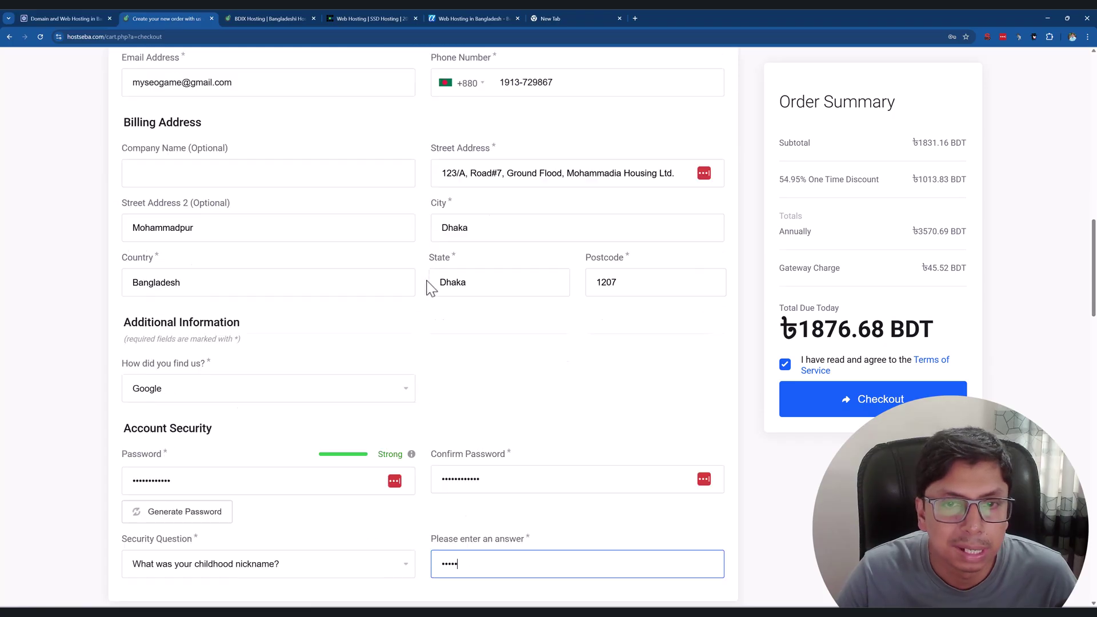
scroll(371, 298, "down", 3)
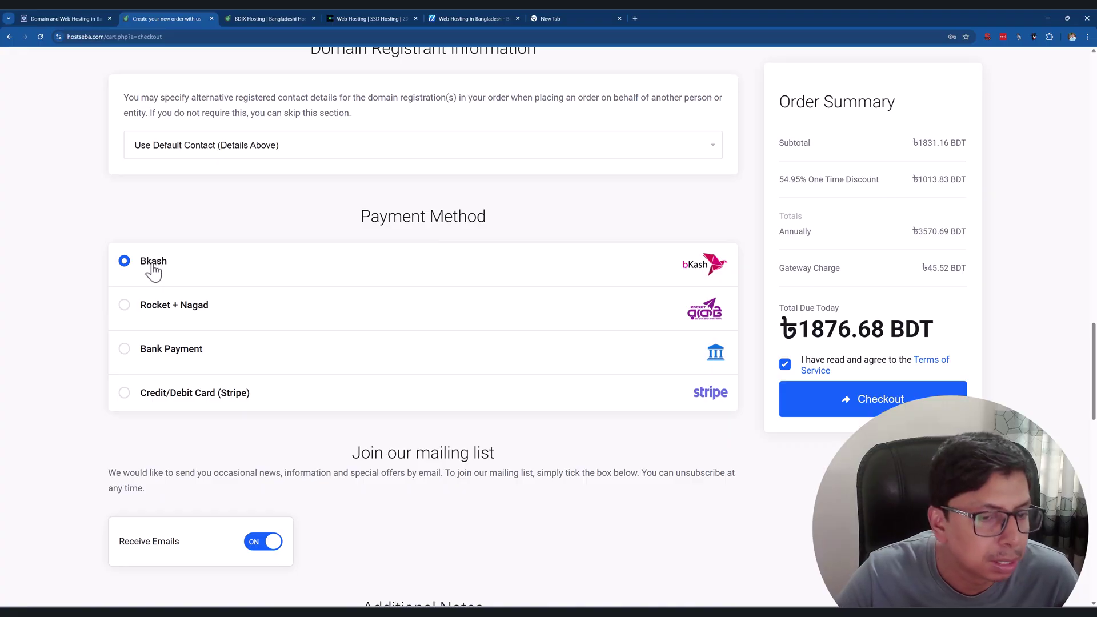
scroll(514, 359, "down", 5)
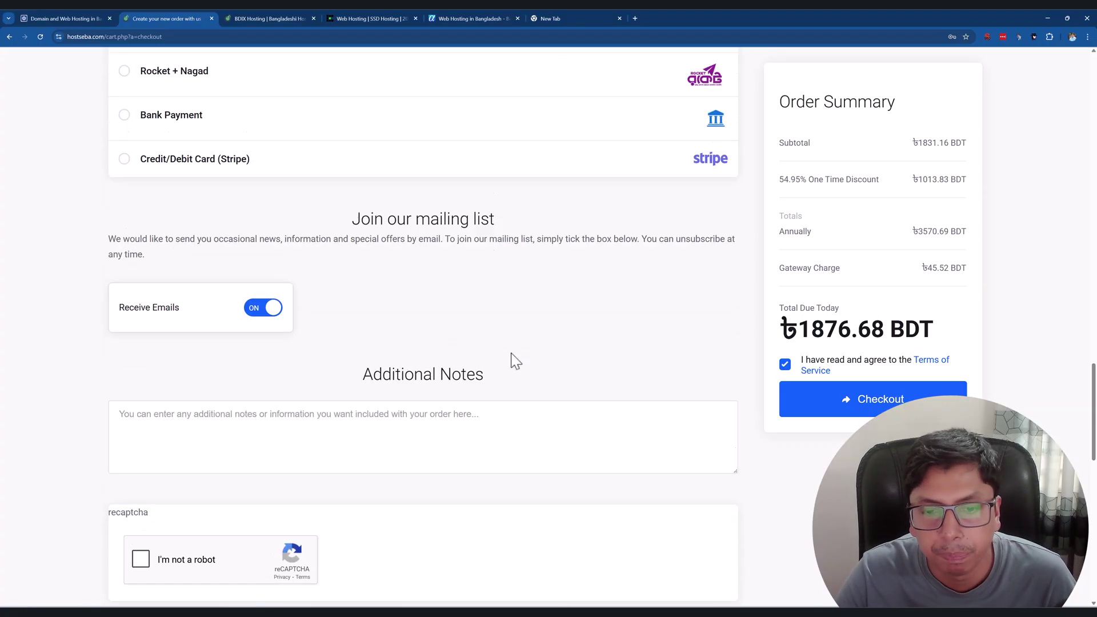
scroll(491, 346, "down", 2)
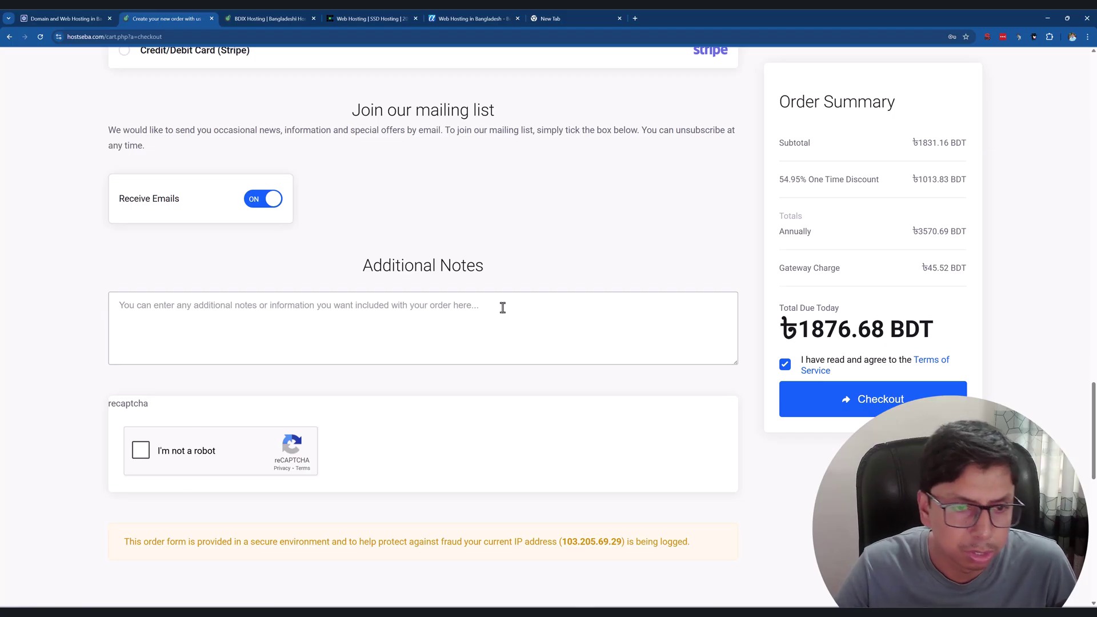
scroll(227, 416, "down", 1)
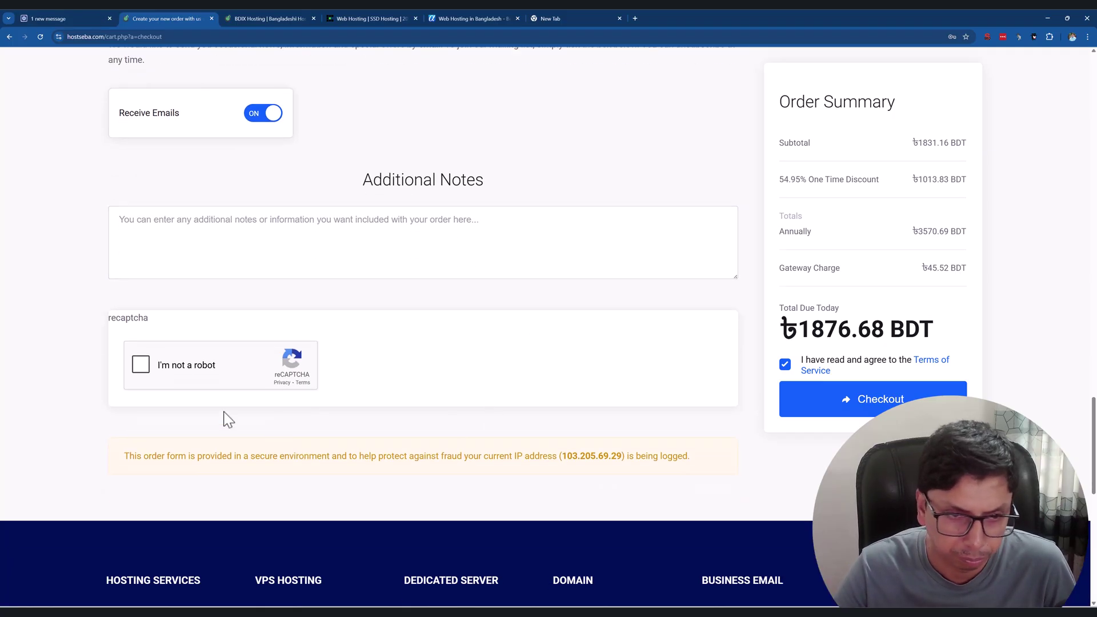
Tick the I'm not a robot reCAPTCHA check and scroll down to the order's Checkout button.
left_click(139, 366)
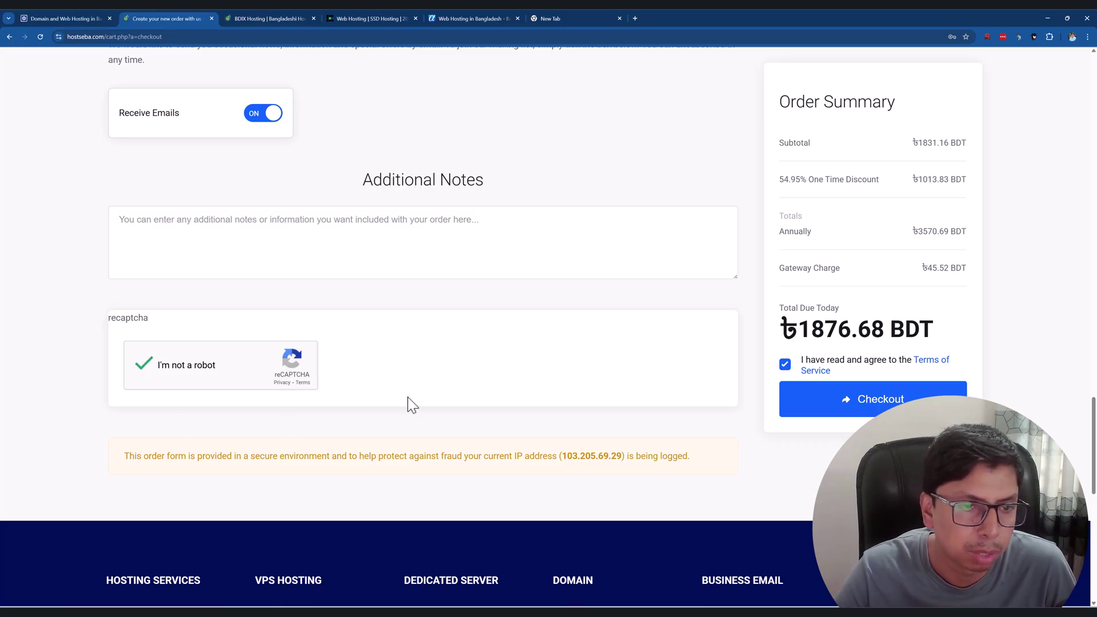
scroll(335, 379, "up", 15)
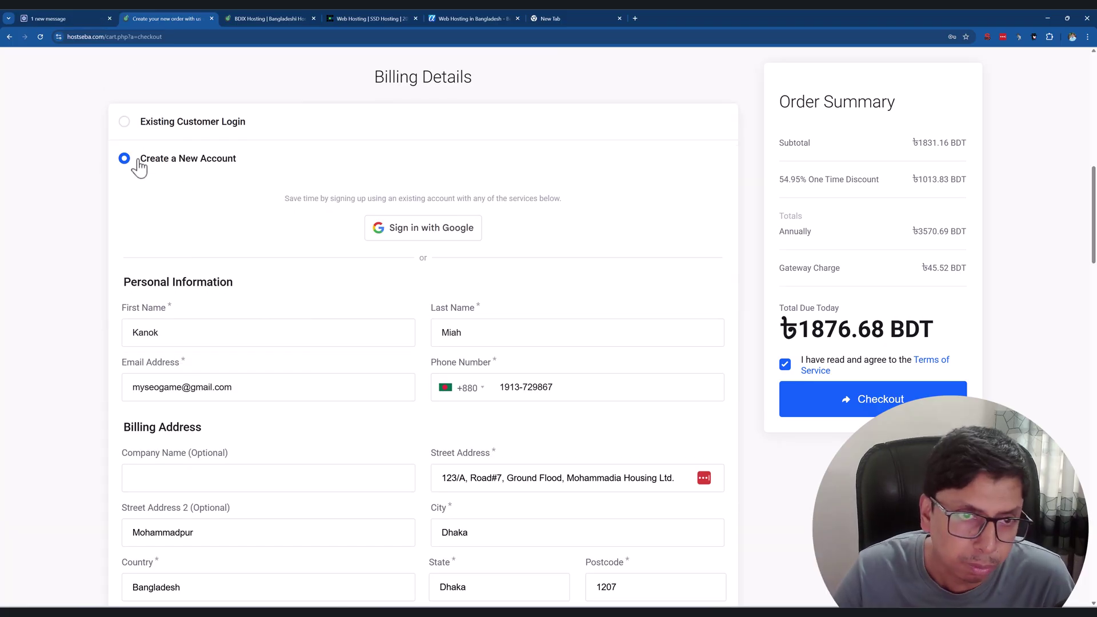
scroll(343, 226, "down", 3)
scroll(362, 226, "down", 10)
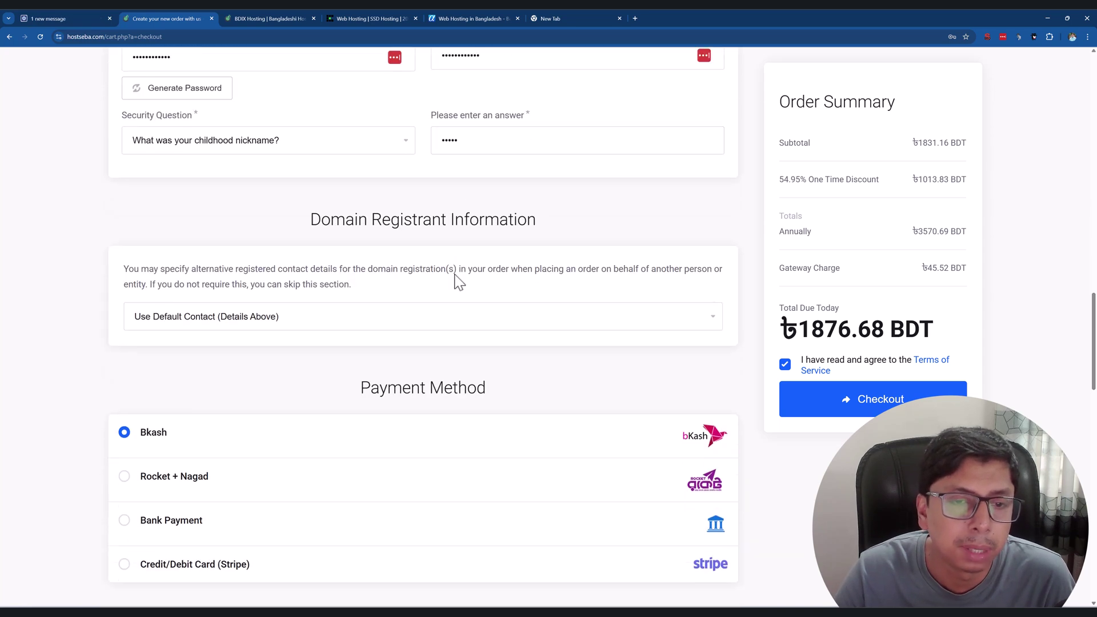
scroll(434, 286, "down", 2)
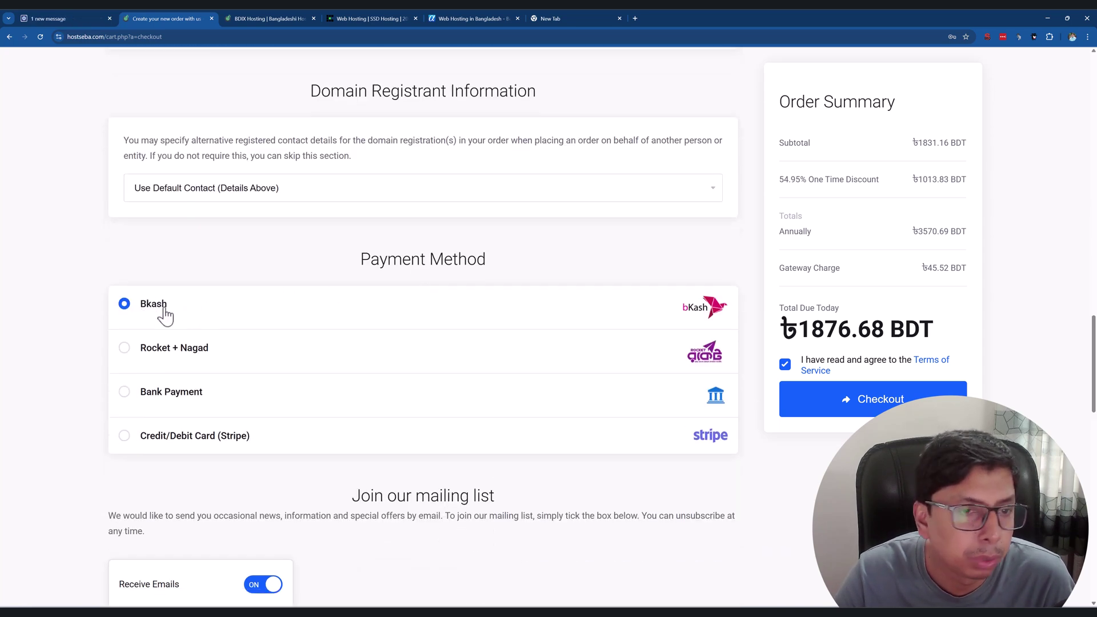
scroll(280, 314, "down", 3)
scroll(331, 420, "down", 2)
scroll(341, 413, "down", 2)
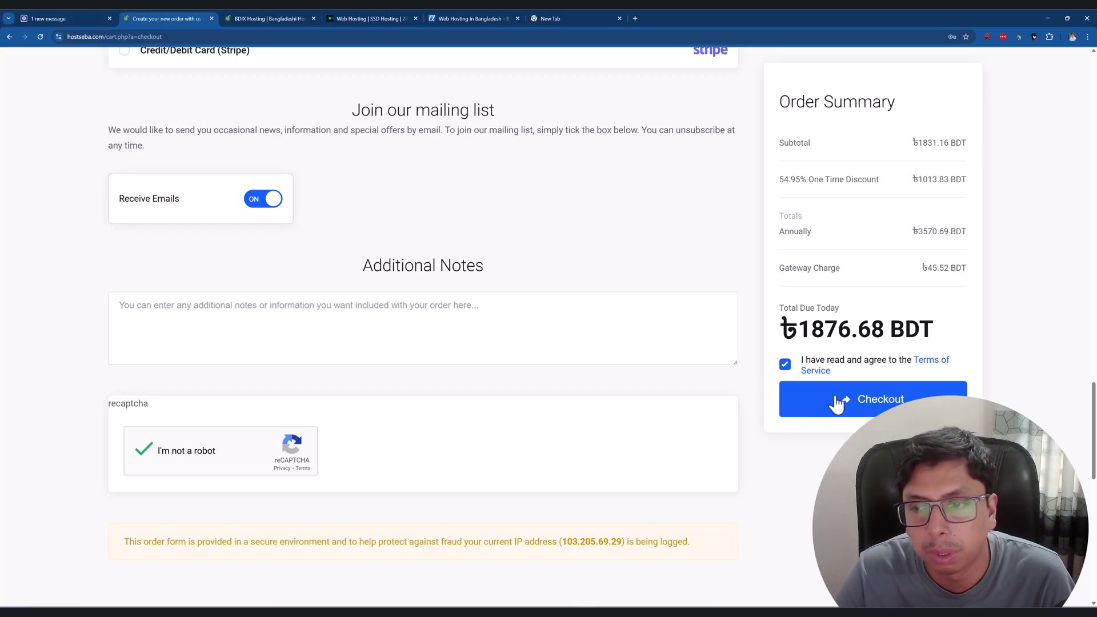
Submit the order and dismiss the Chrome and LastPass save-password popups.
left_click(870, 409)
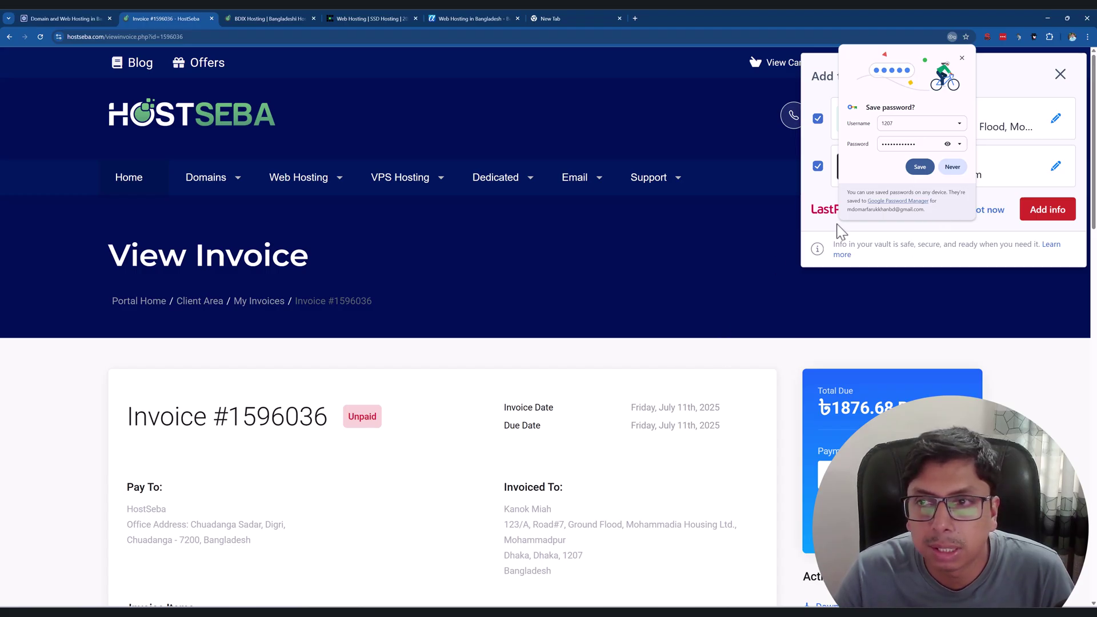
left_click(963, 60)
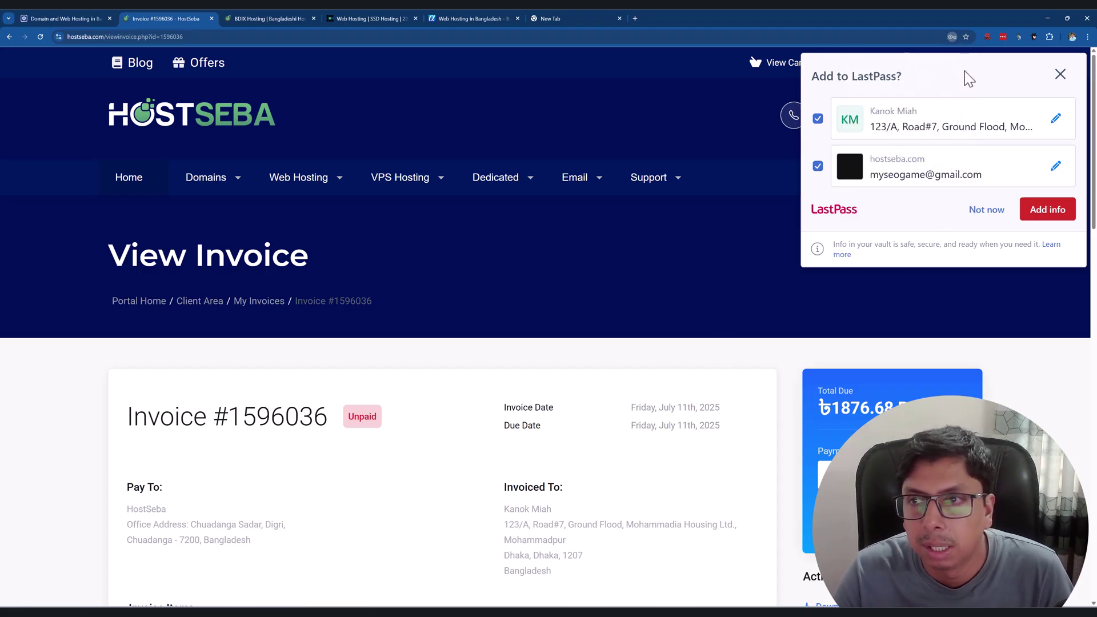
left_click(1060, 74)
Review the unpaid invoice's items and ৳1876.68 BDT total payable by bKash.
scroll(680, 298, "down", 3)
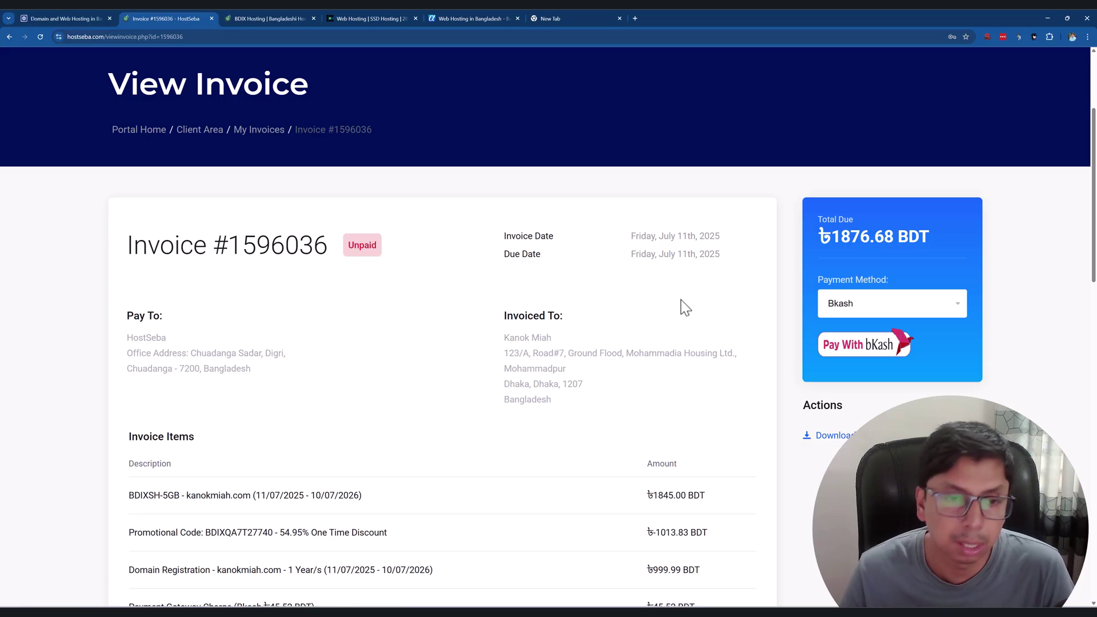
scroll(668, 320, "down", 5)
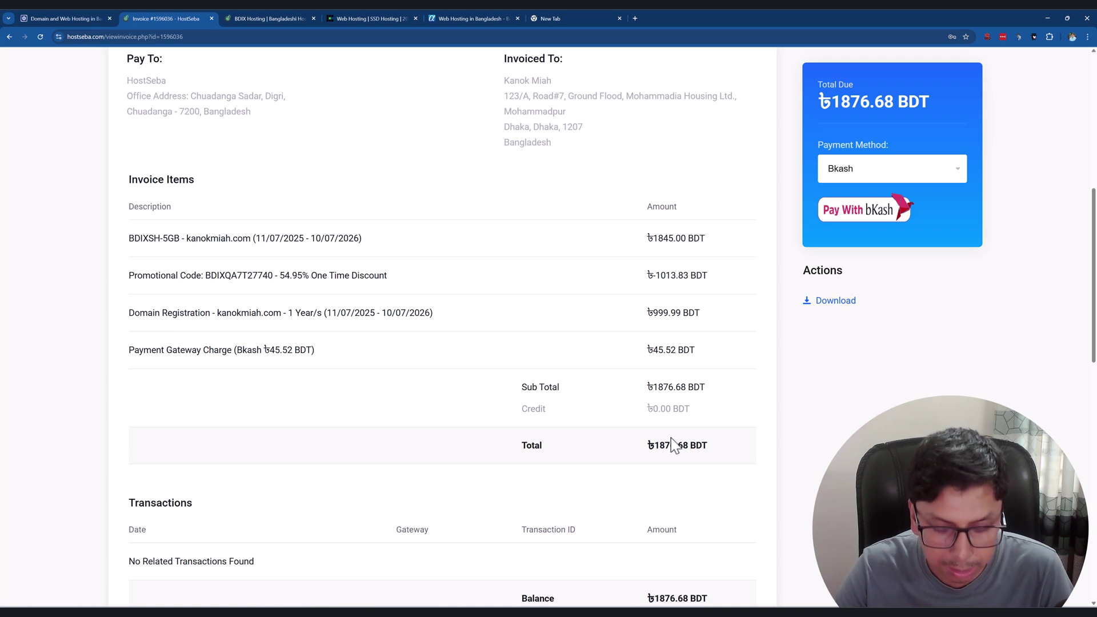
scroll(670, 437, "down", 4)
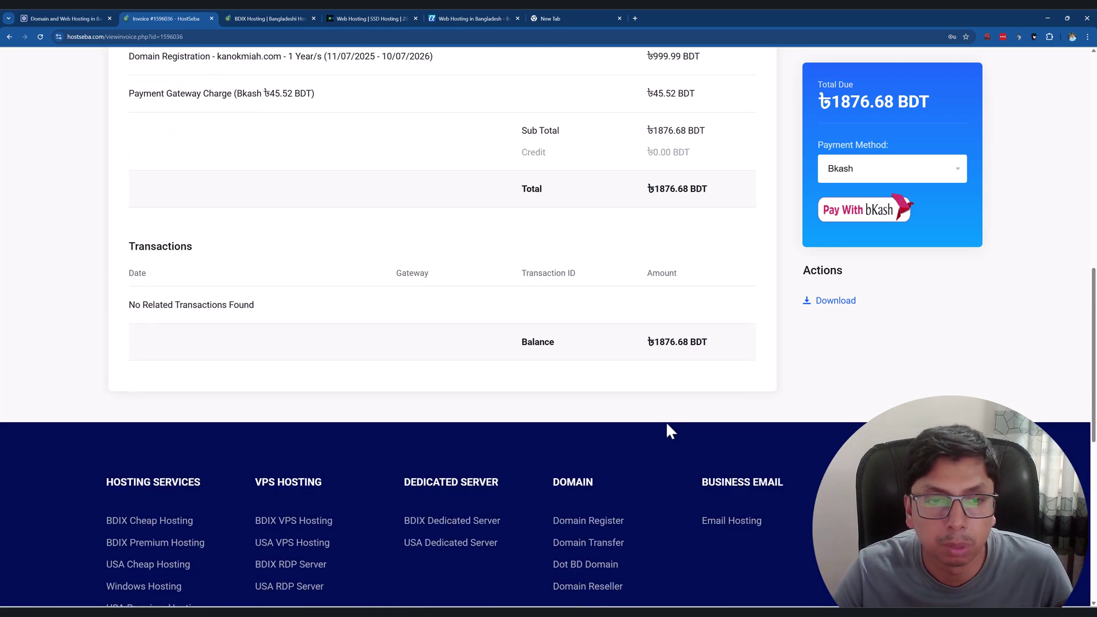
scroll(668, 426, "up", 4)
scroll(670, 427, "up", 5)
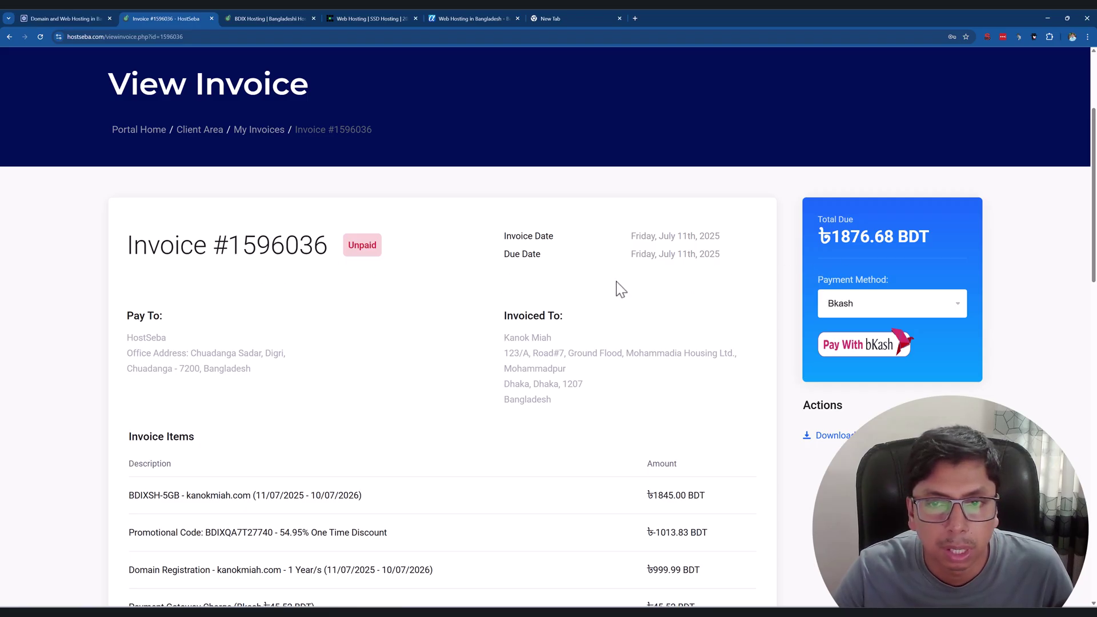
scroll(694, 393, "down", 2)
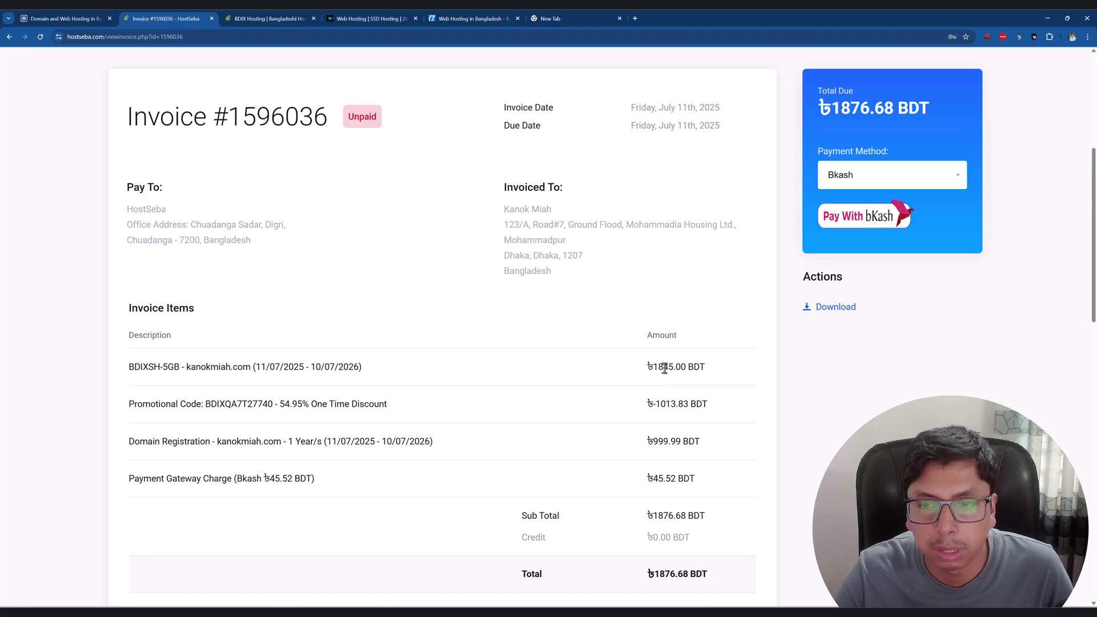
scroll(677, 450, "down", 2)
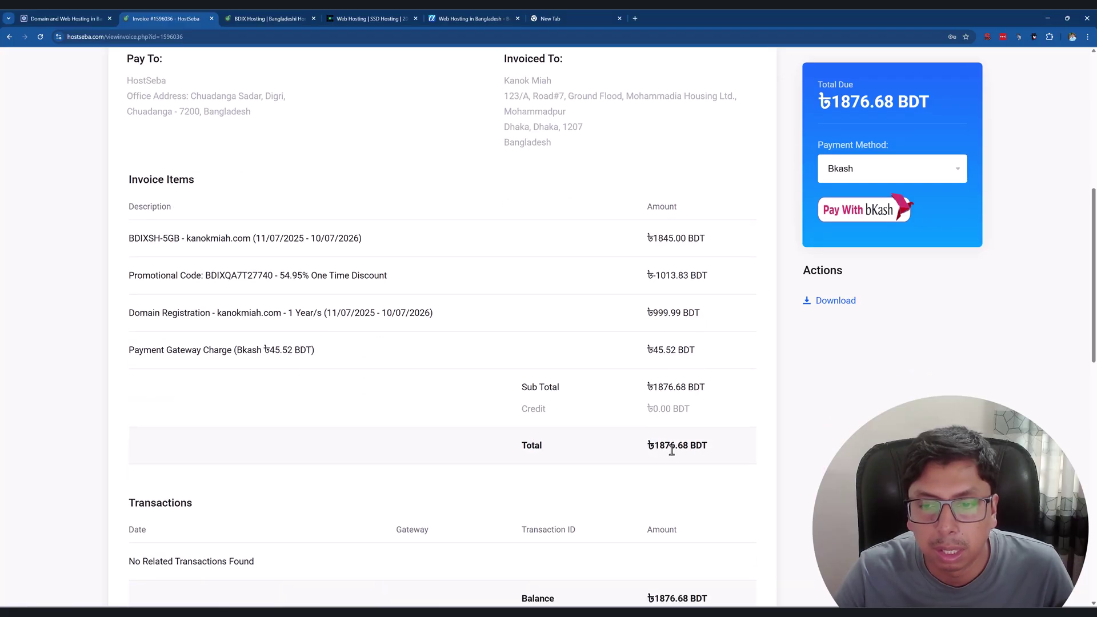
scroll(813, 303, "up", 3)
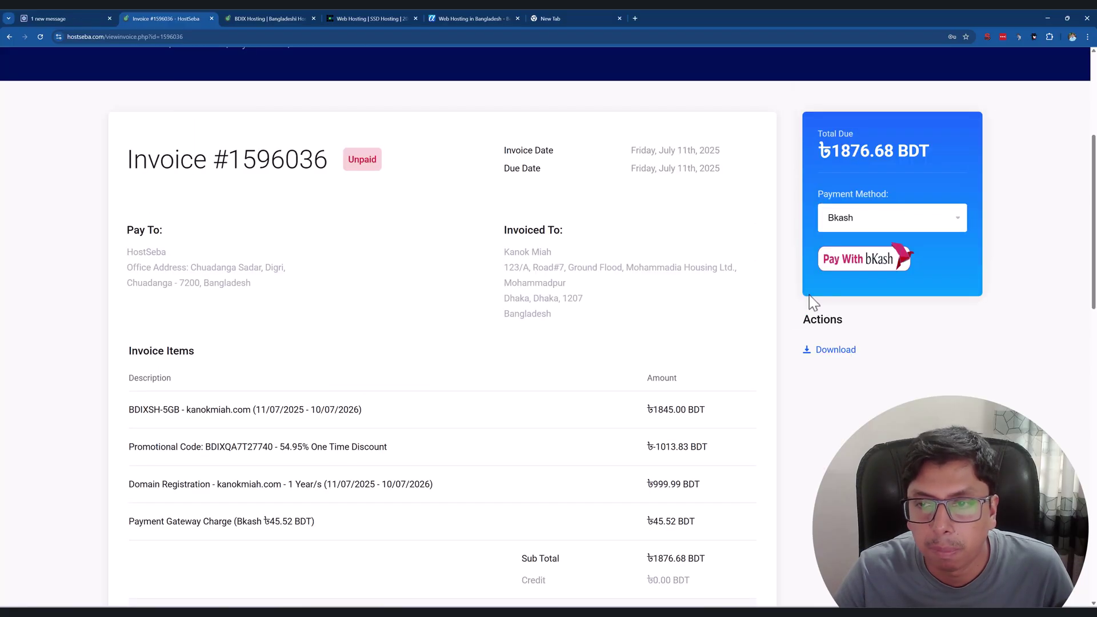
Pay the ৳1876.68 invoice through bKash, entering the account number, verification code and PIN.
left_click(872, 265)
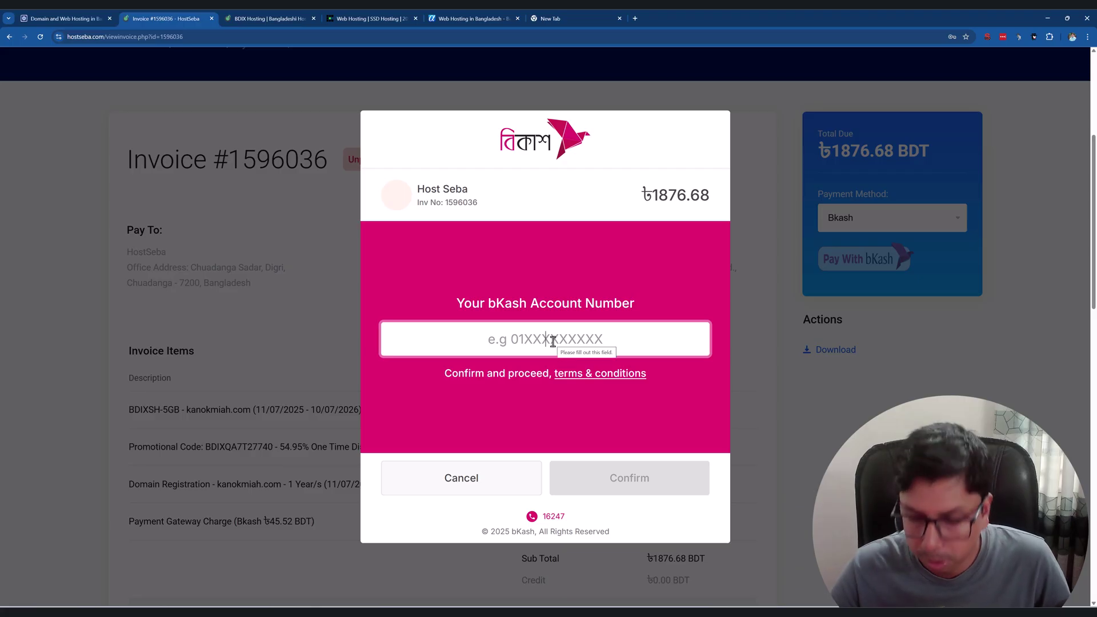
type("01••••••••")
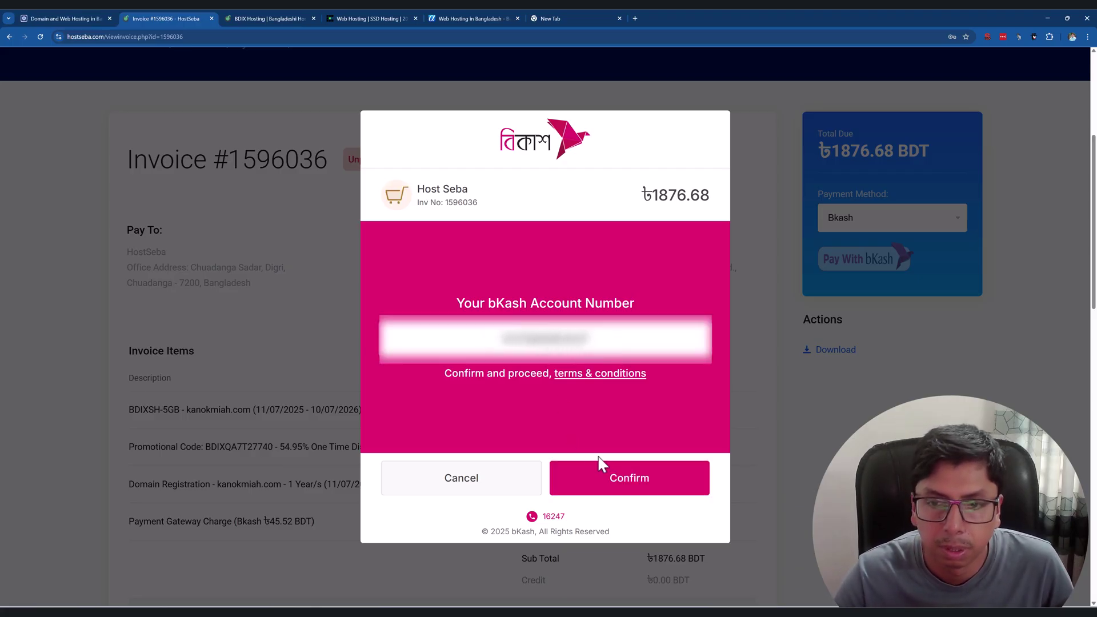
left_click(614, 485)
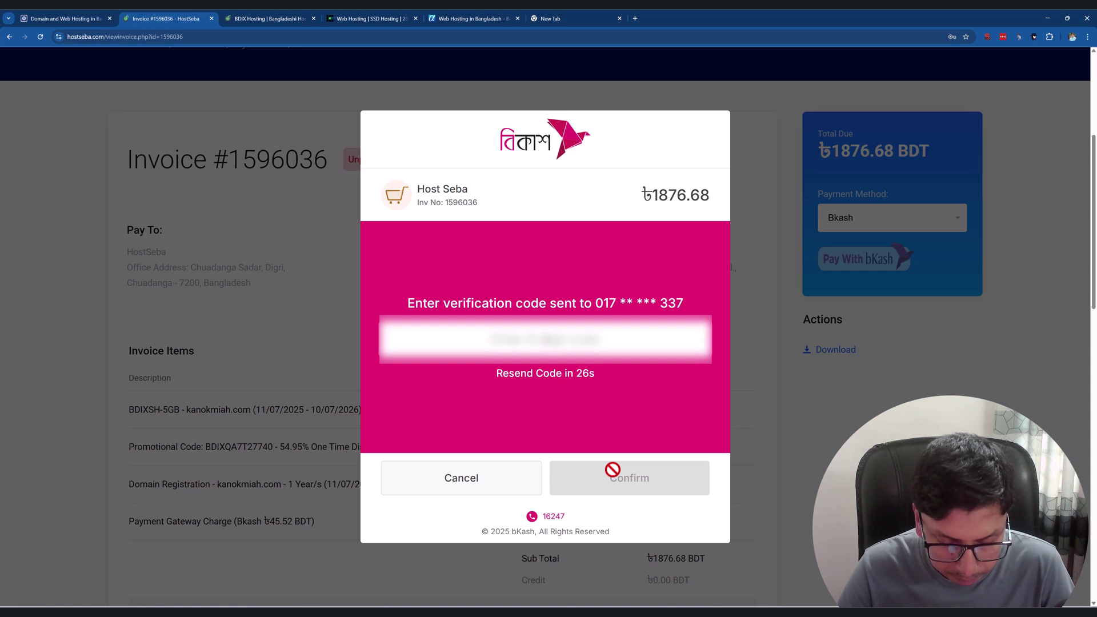
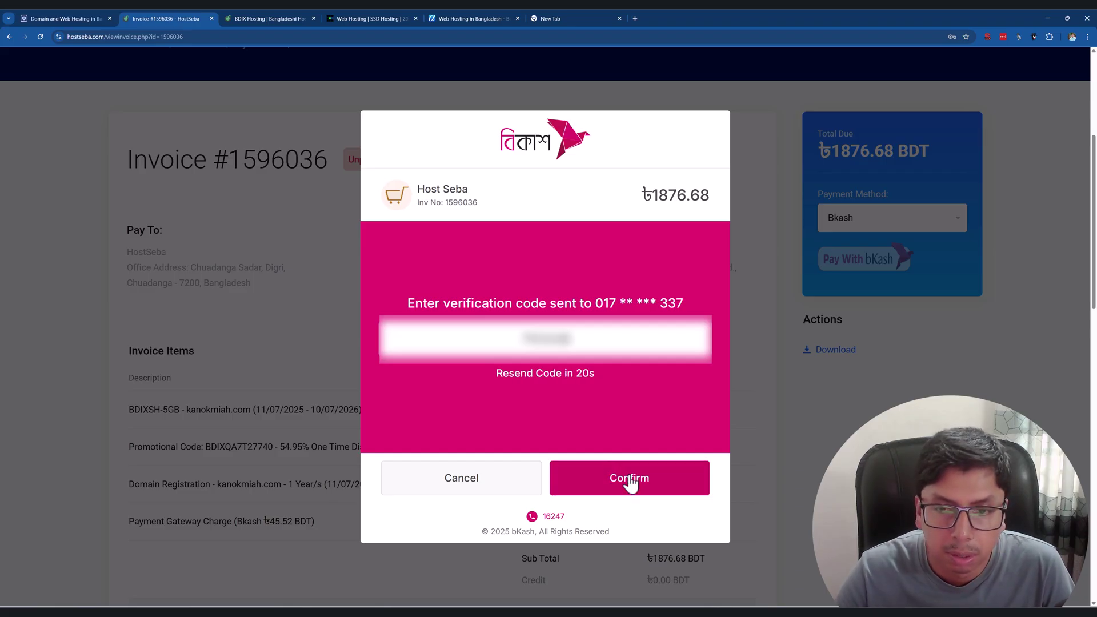
left_click(644, 485)
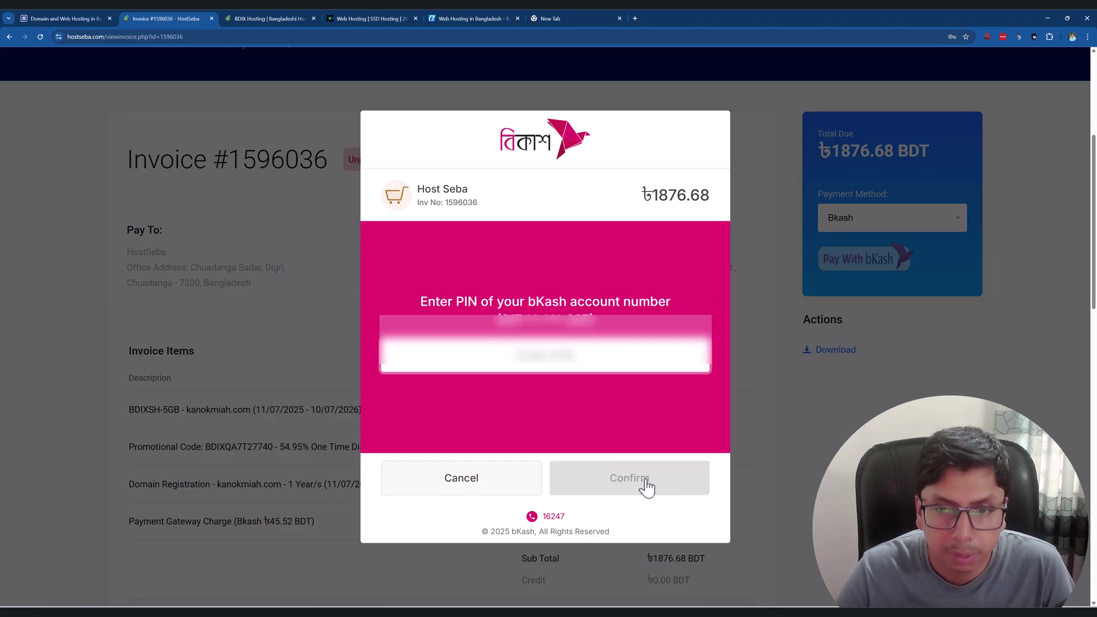
type("•••••")
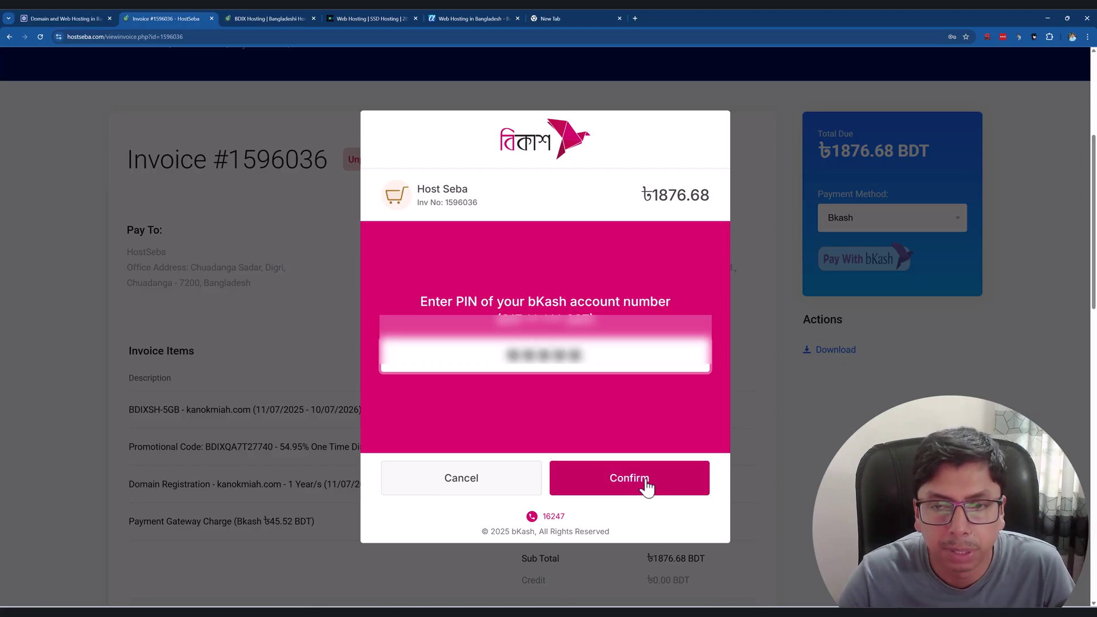
left_click(646, 485)
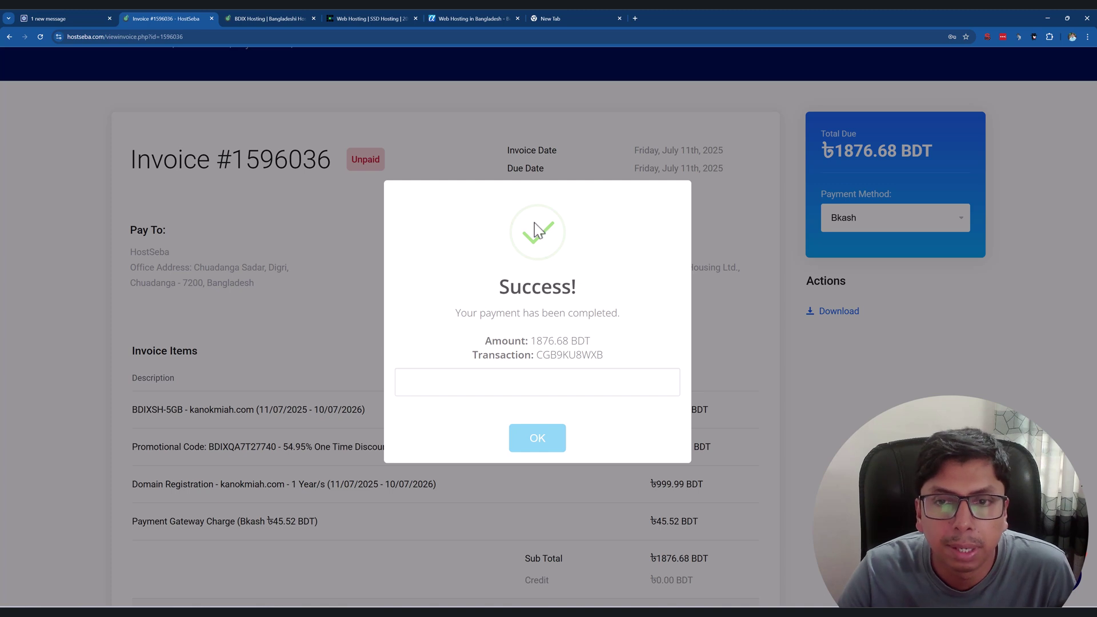
Highlight the payment-completed message and 1876.68 BDT amount, then dismiss the Success dialog.
left_click_drag(467, 313, 632, 318)
left_click_drag(502, 340, 614, 341)
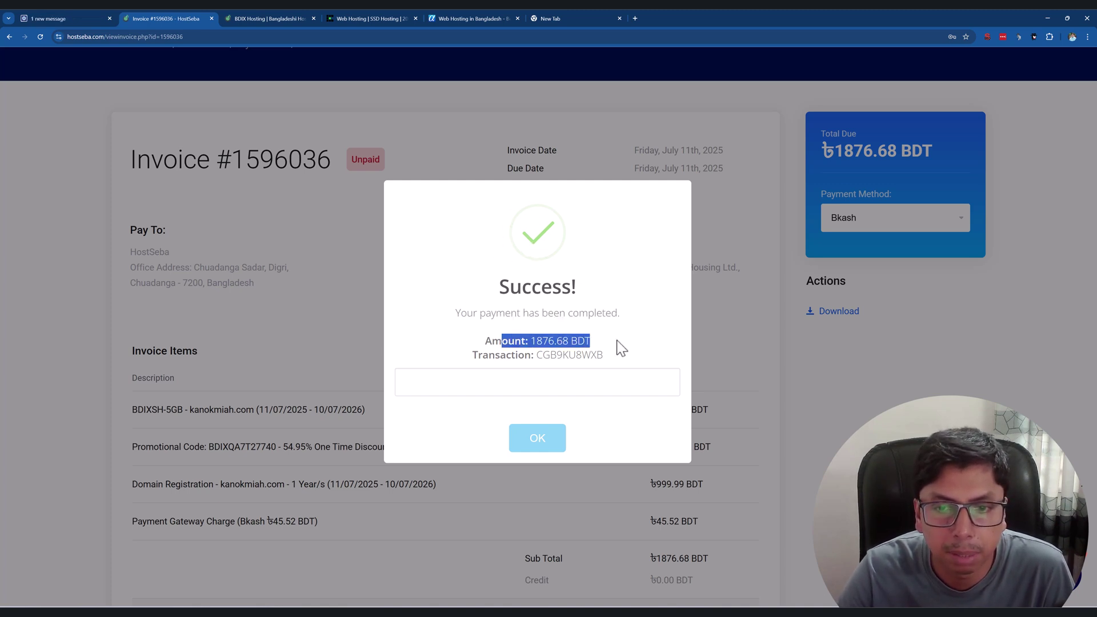
left_click(540, 438)
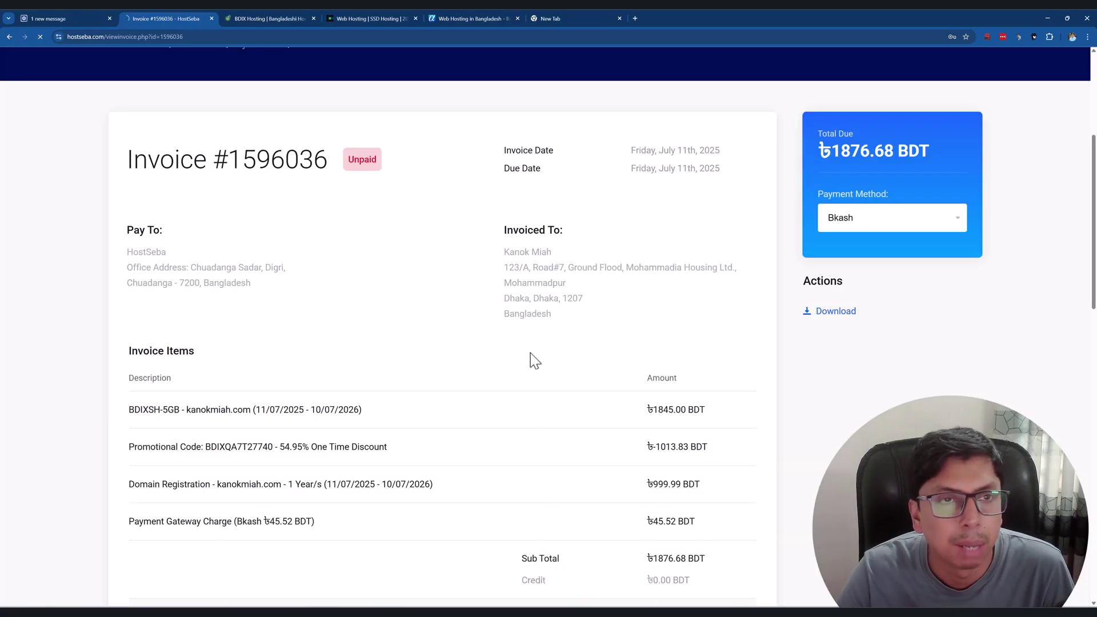
Close the leftover comparison tabs and continue to the client area via the account menu.
left_click(313, 19)
left_click(313, 18)
left_click(313, 18)
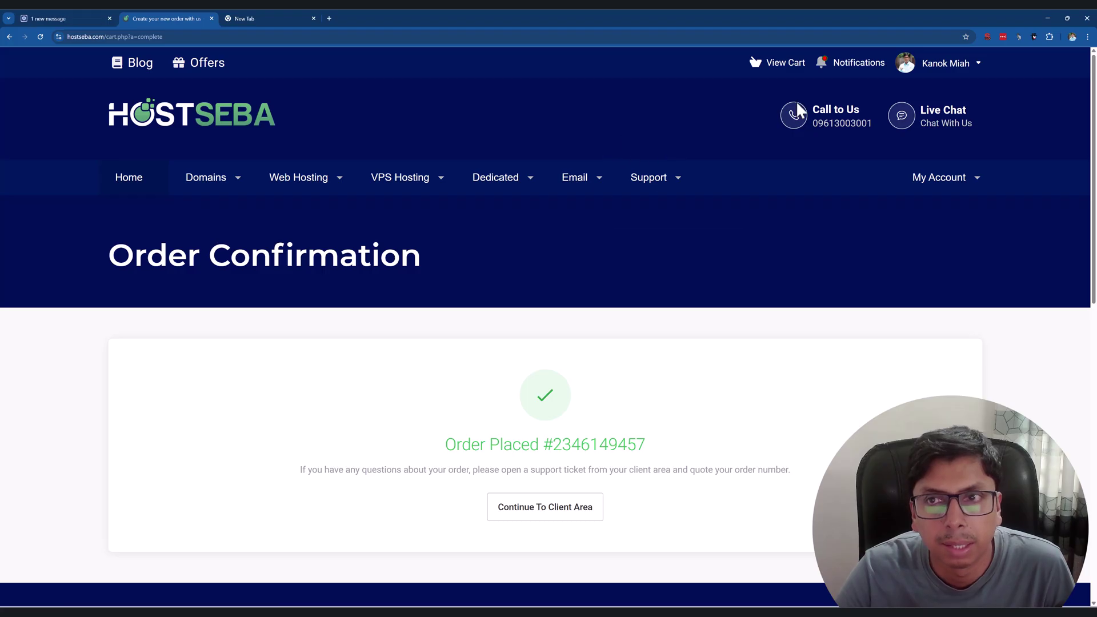
left_click(978, 65)
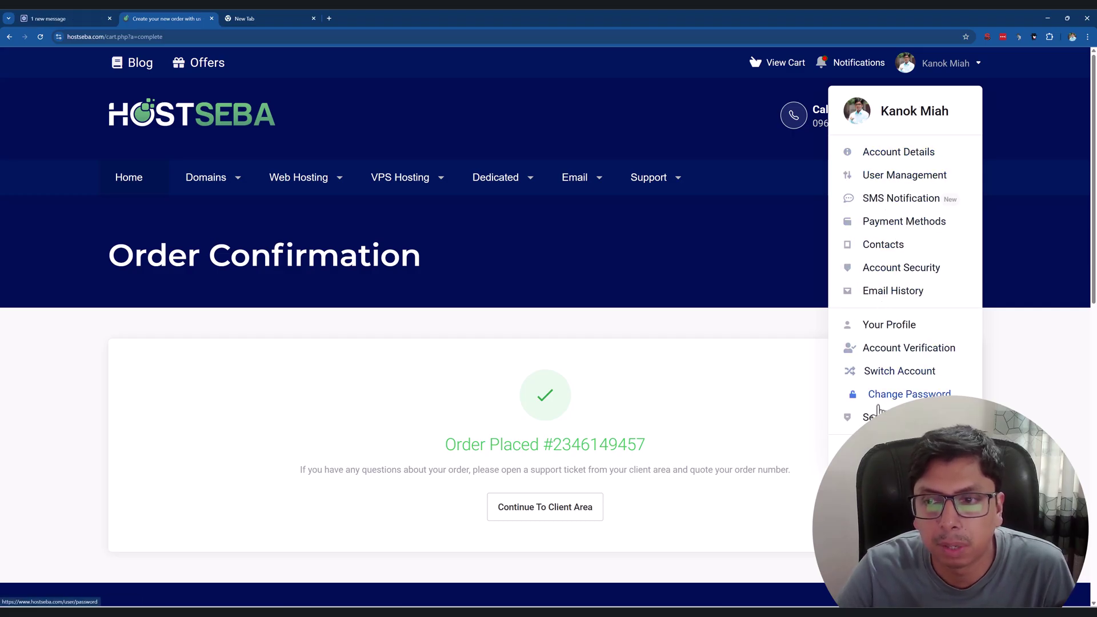
left_click(541, 514)
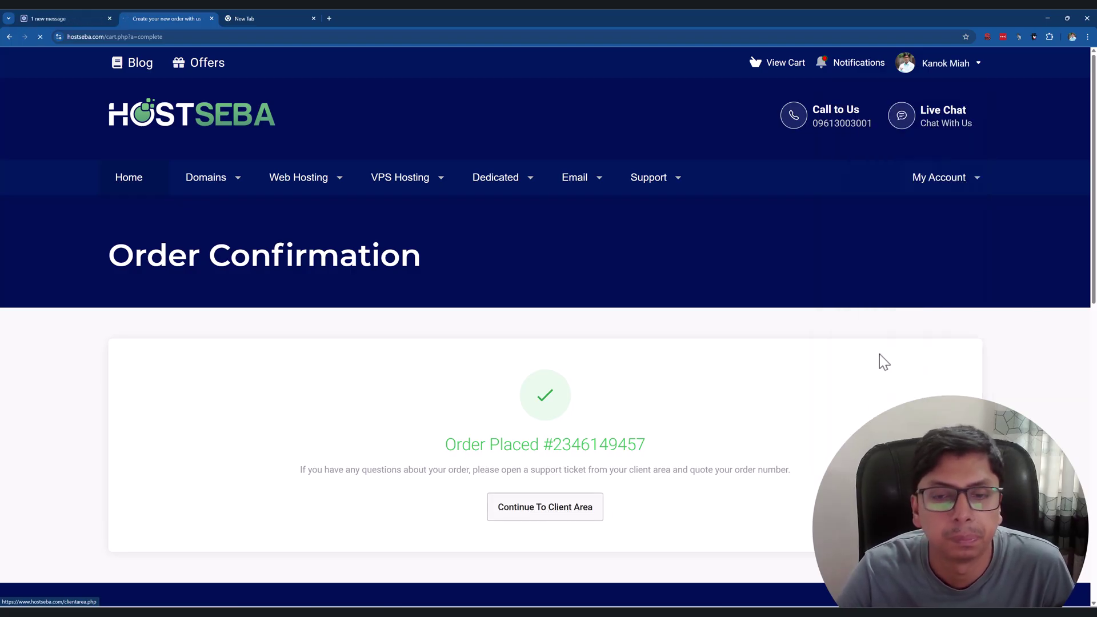
Scroll through the HostSeba dashboard cards and the Active Products/Services list showing BDIX Budget Hosting.
scroll(548, 297, "down", 4)
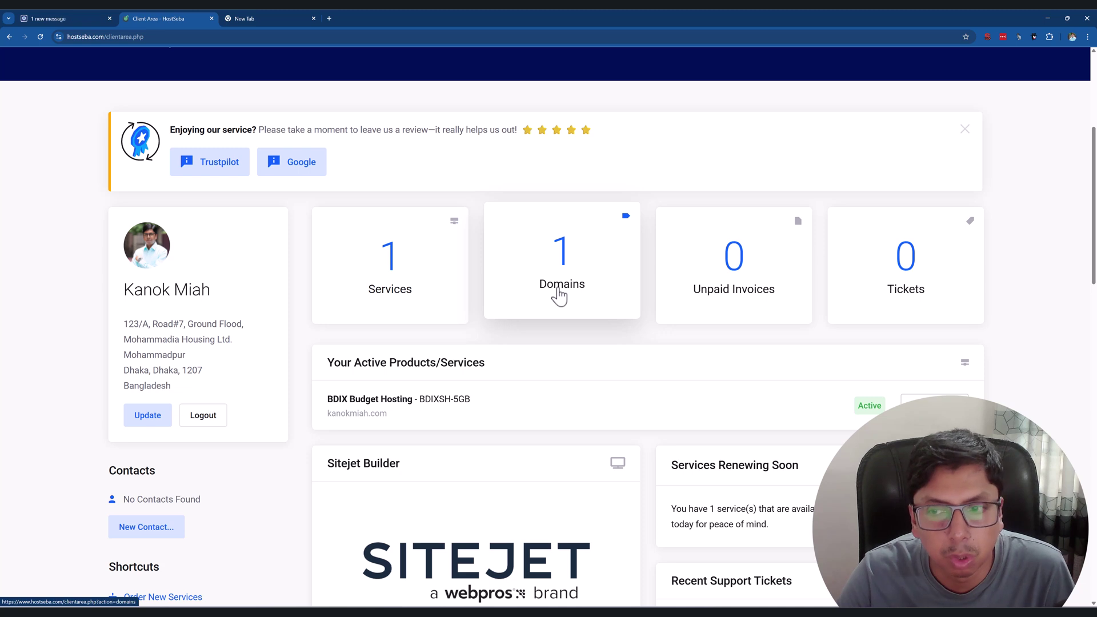
scroll(536, 285, "down", 1)
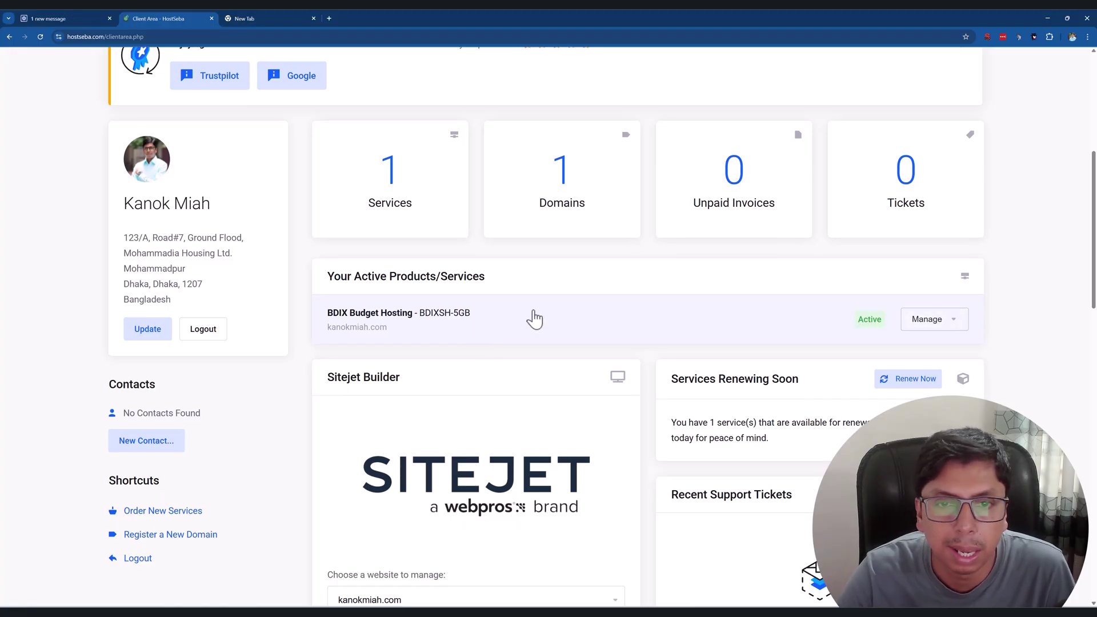
scroll(752, 305, "down", 2)
scroll(708, 252, "down", 3)
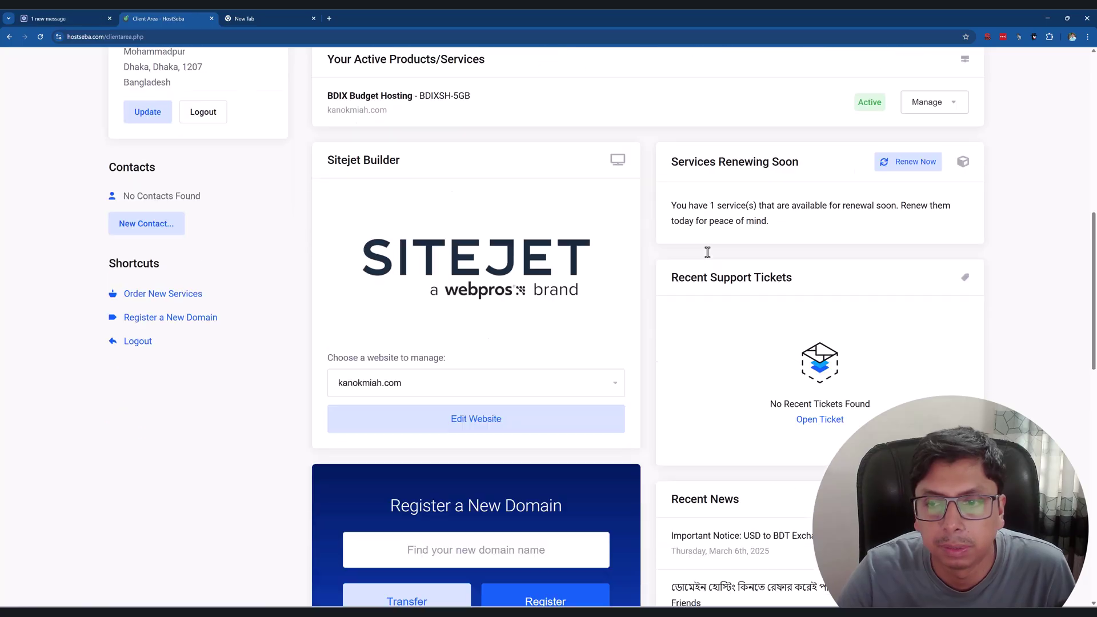
scroll(620, 289, "up", 5)
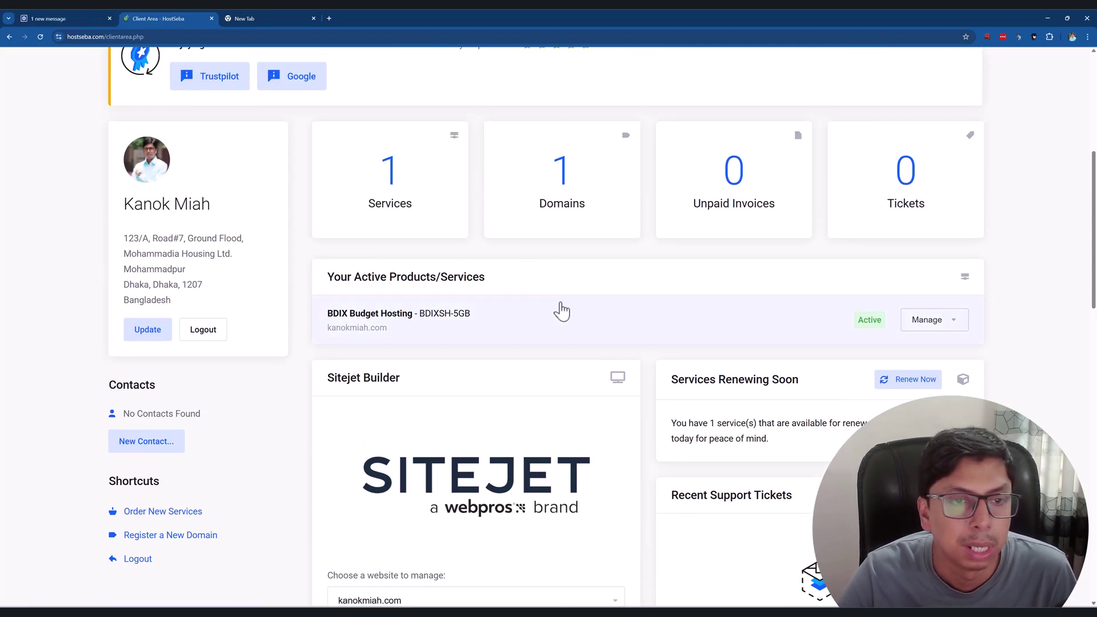
scroll(583, 317, "up", 2)
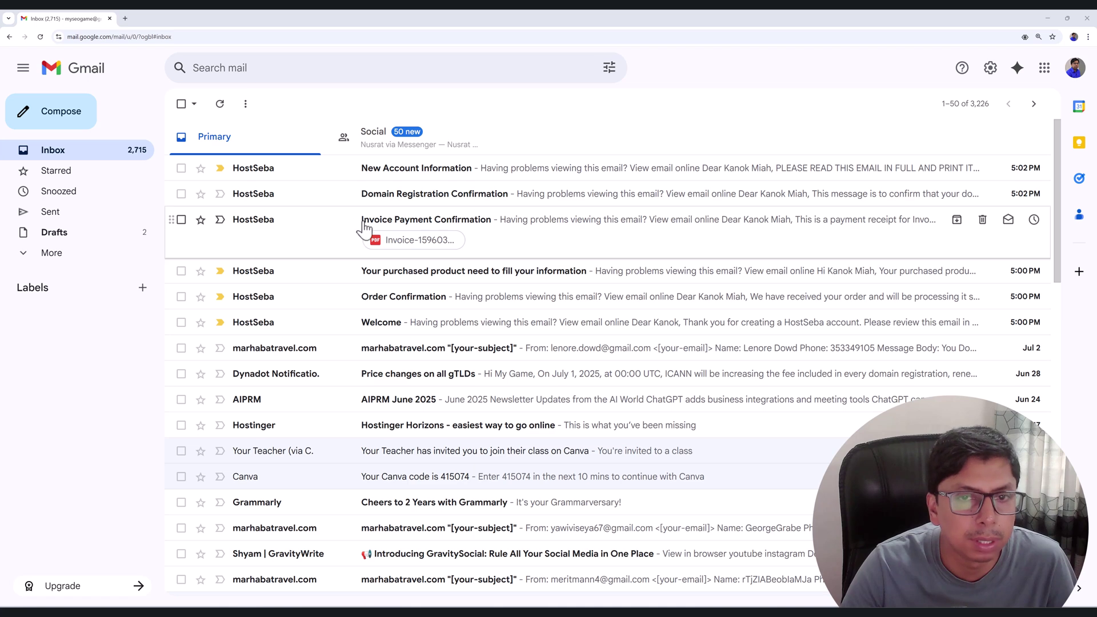
Open the Invoice Payment Confirmation email and highlight the hosting line item and its price.
left_click(270, 229)
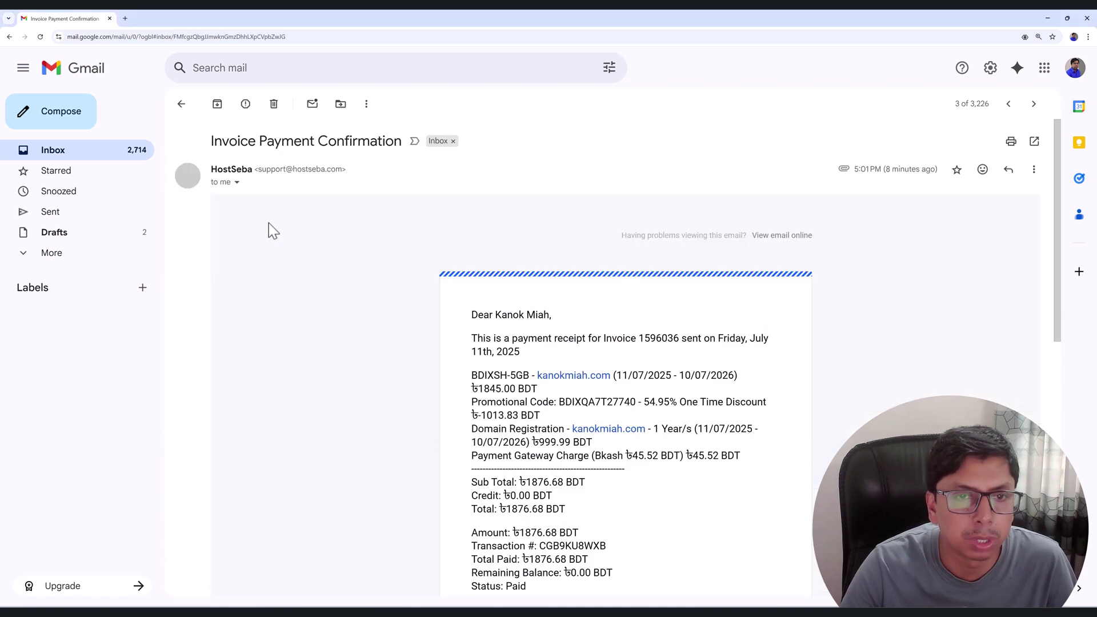
scroll(514, 317, "down", 4)
scroll(514, 317, "up", 2)
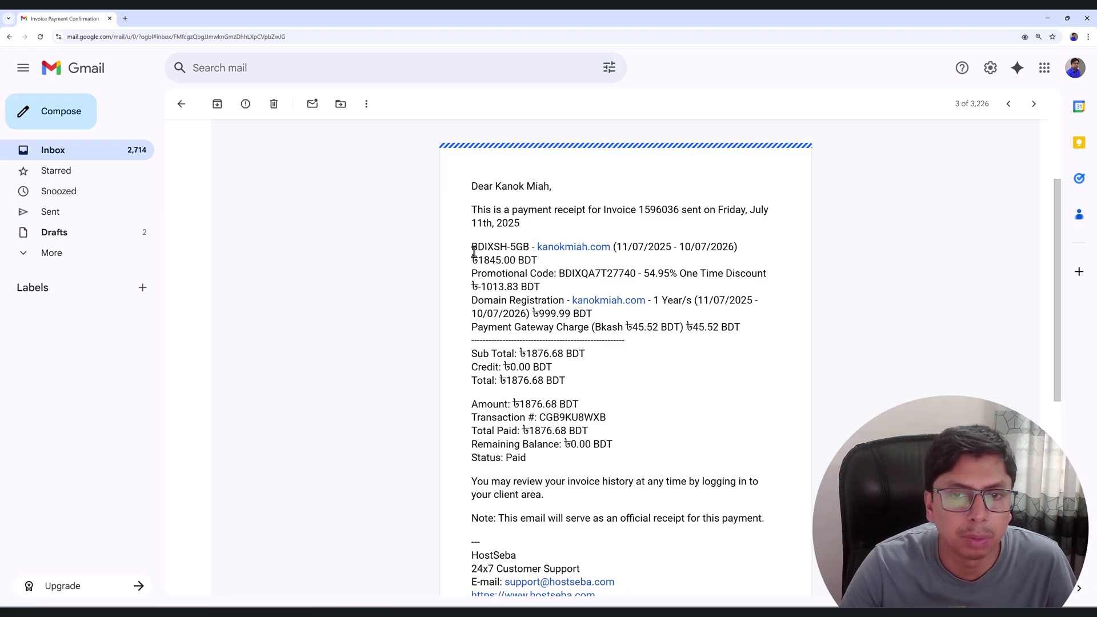
left_click_drag(510, 250, 475, 280)
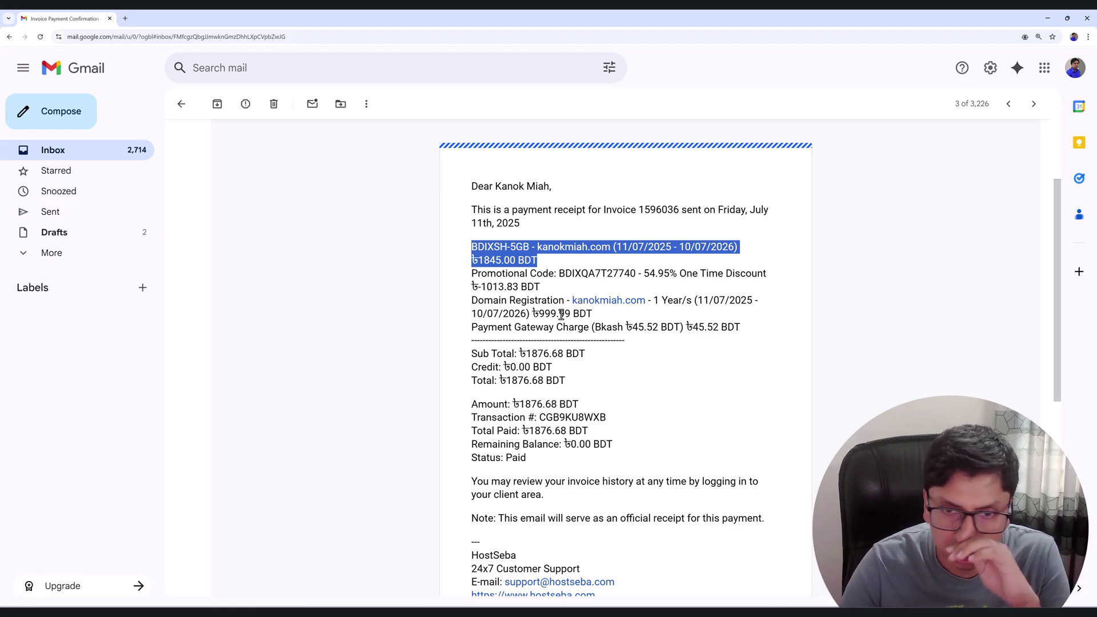
scroll(536, 271, "down", 2)
scroll(536, 271, "down", 2)
scroll(553, 322, "down", 3)
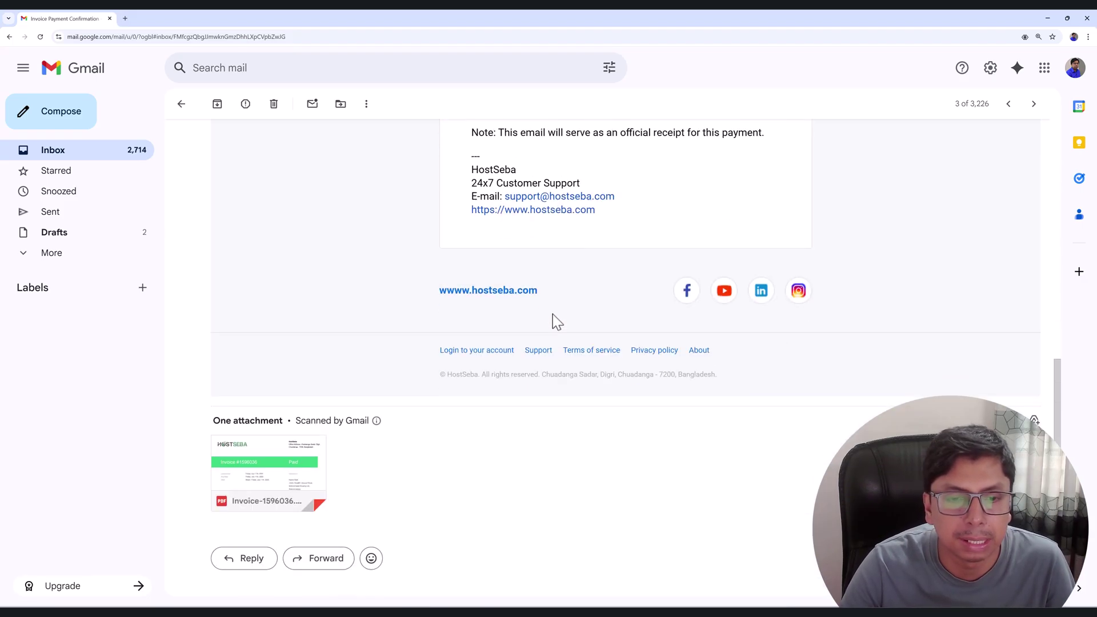
View the attached Invoice-1596036.pdf marked Paid, then return to the inbox.
left_click(282, 472)
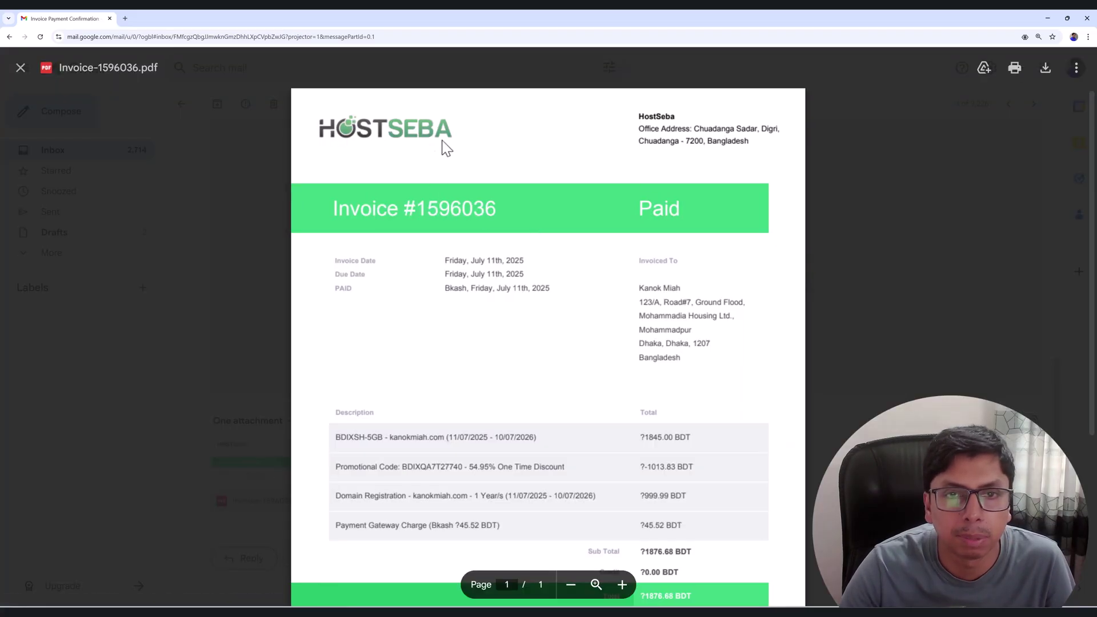
scroll(659, 215, "down", 3)
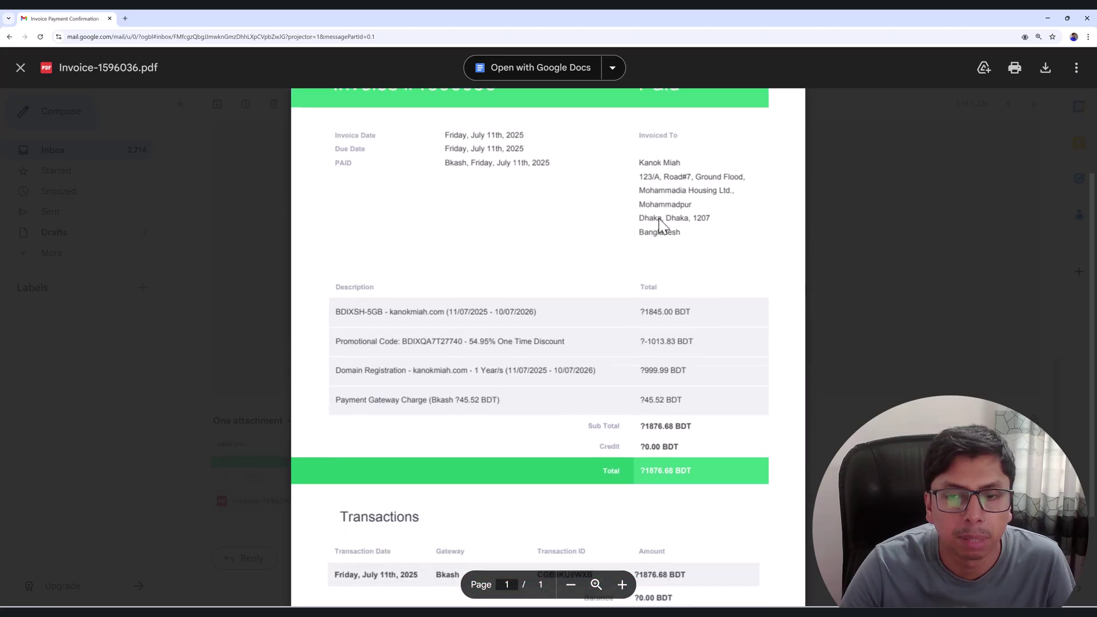
scroll(660, 222, "down", 2)
left_click(845, 376)
scroll(252, 249, "up", 2)
left_click(181, 105)
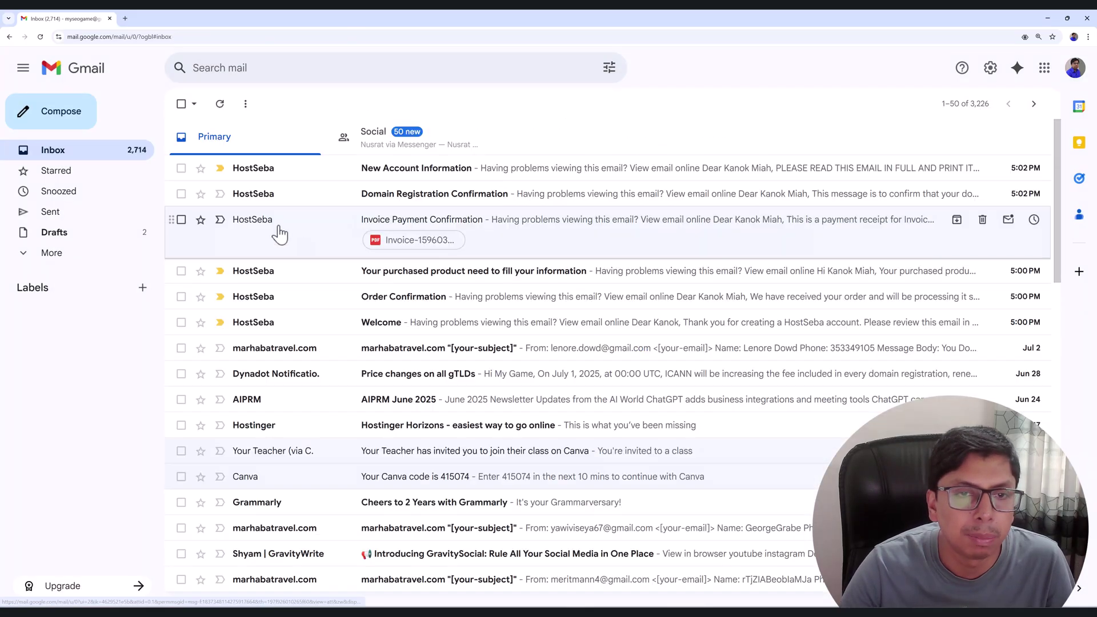
left_click(312, 202)
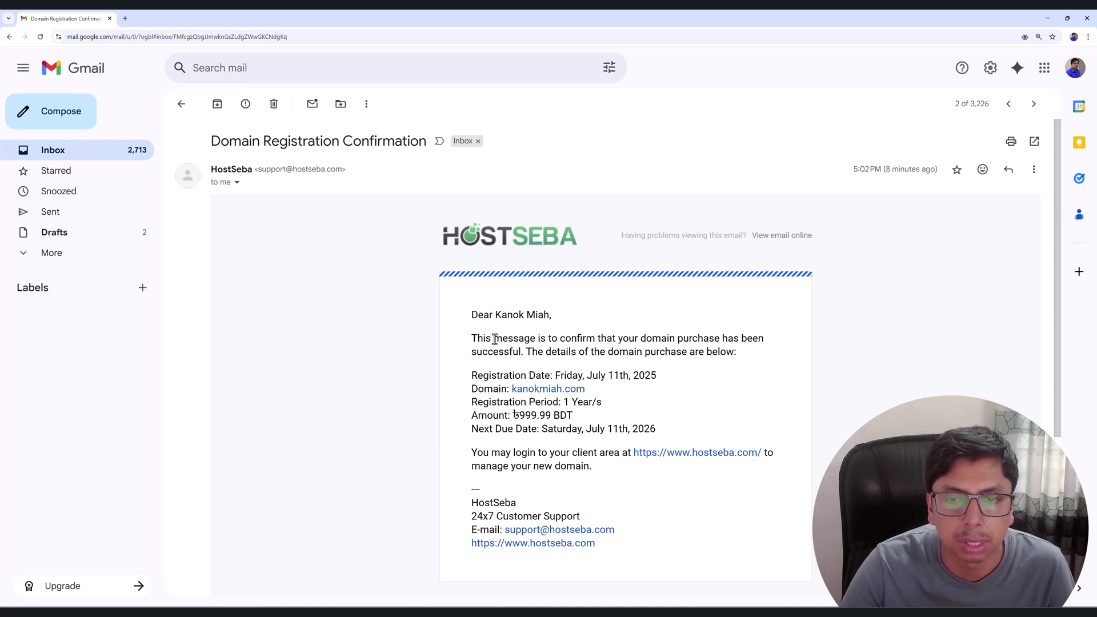
left_click(181, 103)
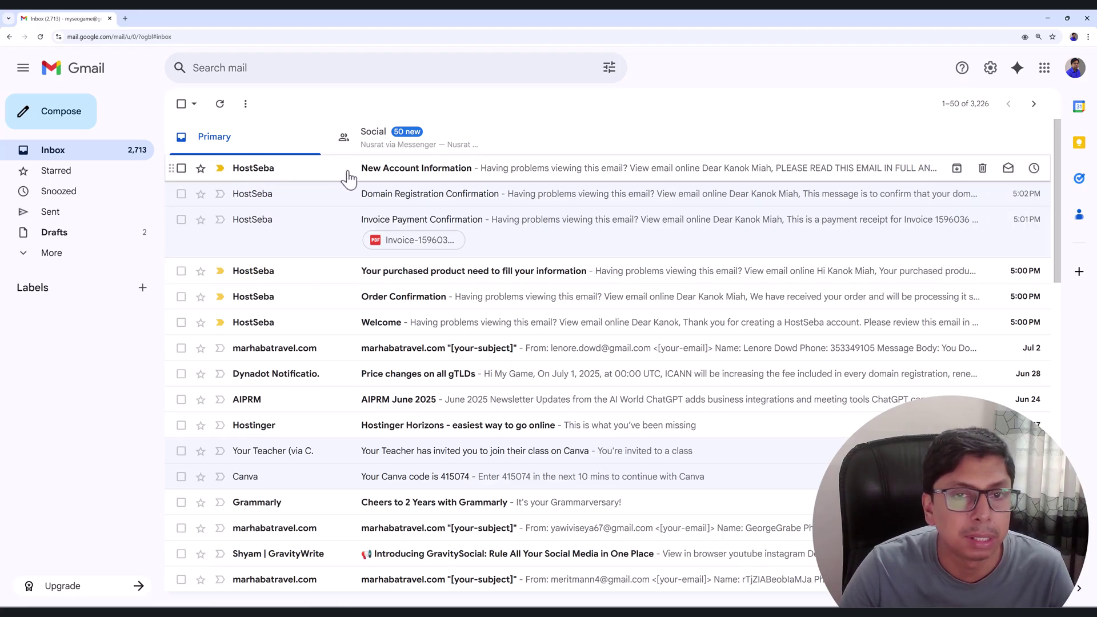
Open the New Account Information email and highlight the next due date, July 11th 2026.
left_click(287, 170)
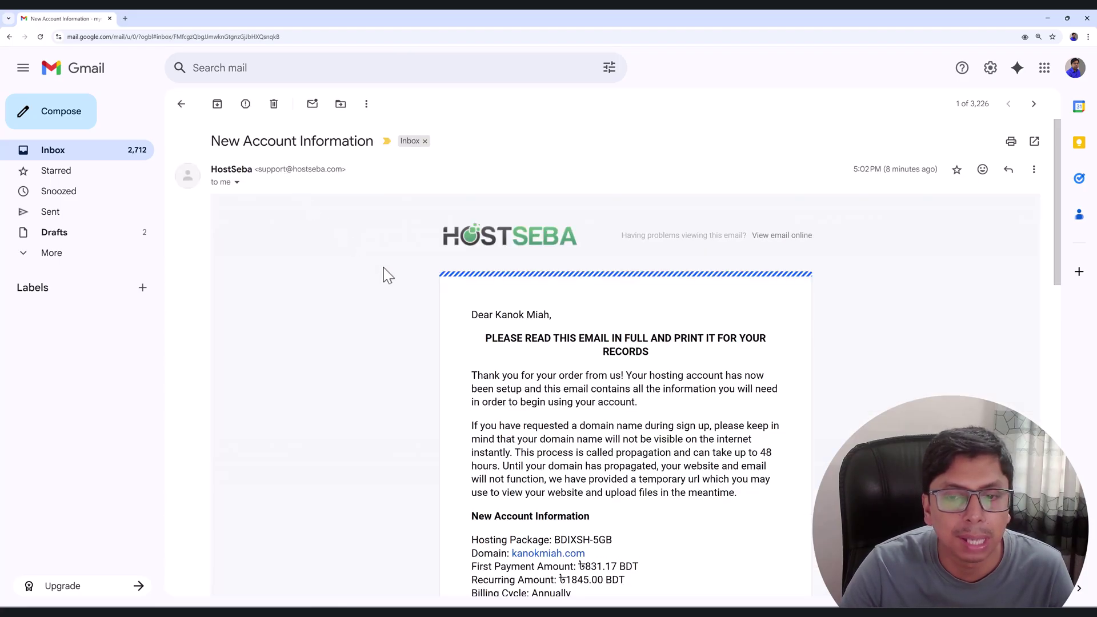
scroll(575, 335, "down", 5)
left_click_drag(480, 308, 666, 310)
left_click(490, 345)
Highlight the Login Details section and the control panel IP Address and Hostname lines.
left_click_drag(469, 331, 549, 334)
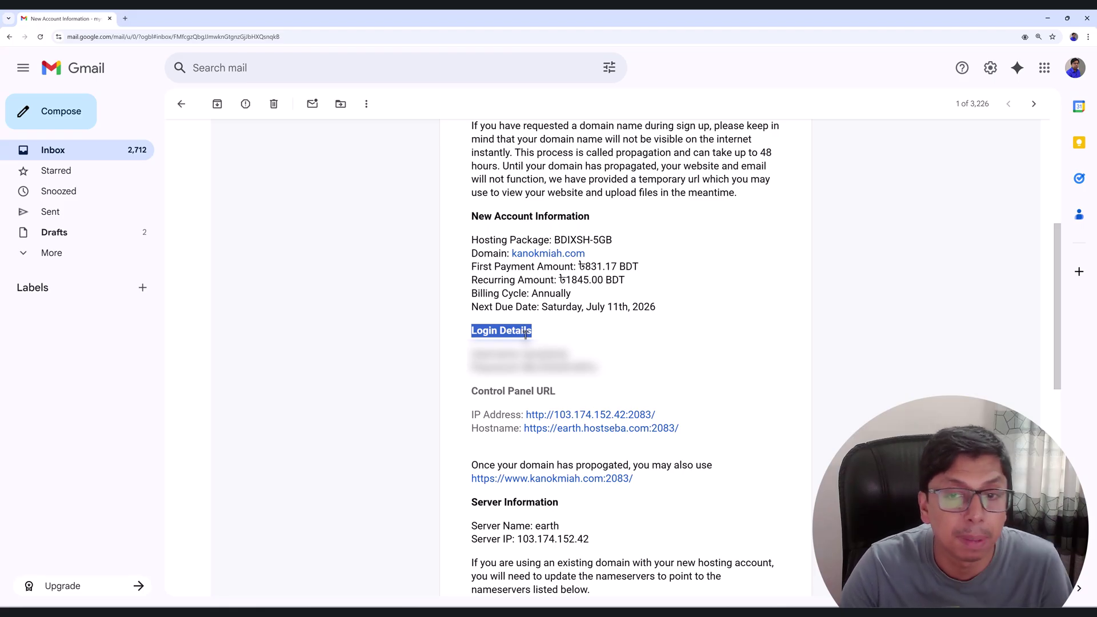
left_click_drag(473, 350, 623, 377)
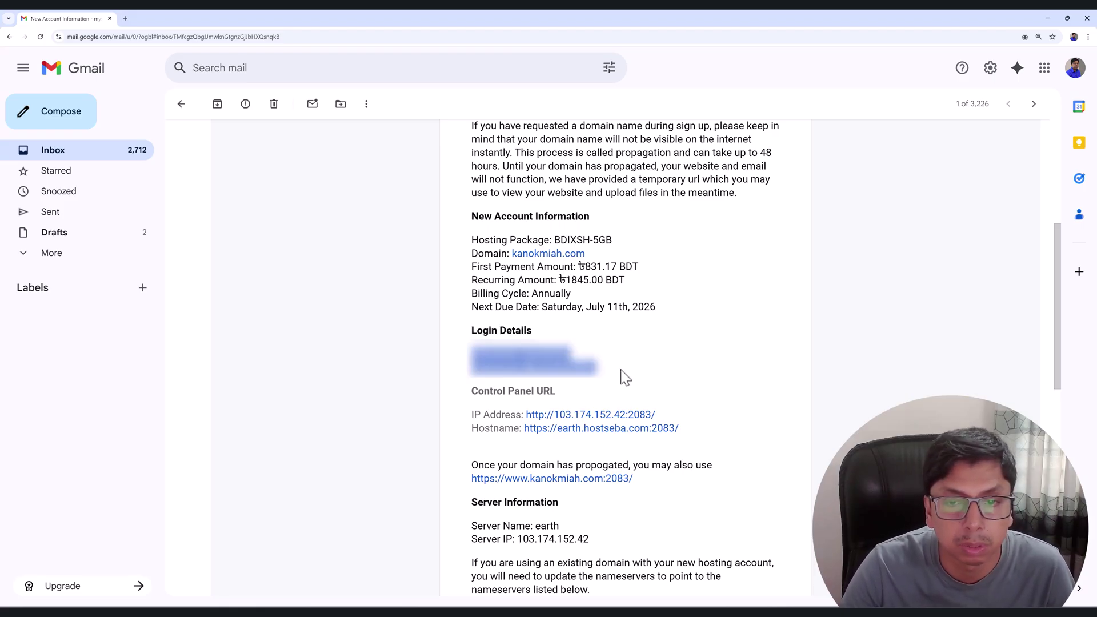
left_click(654, 374)
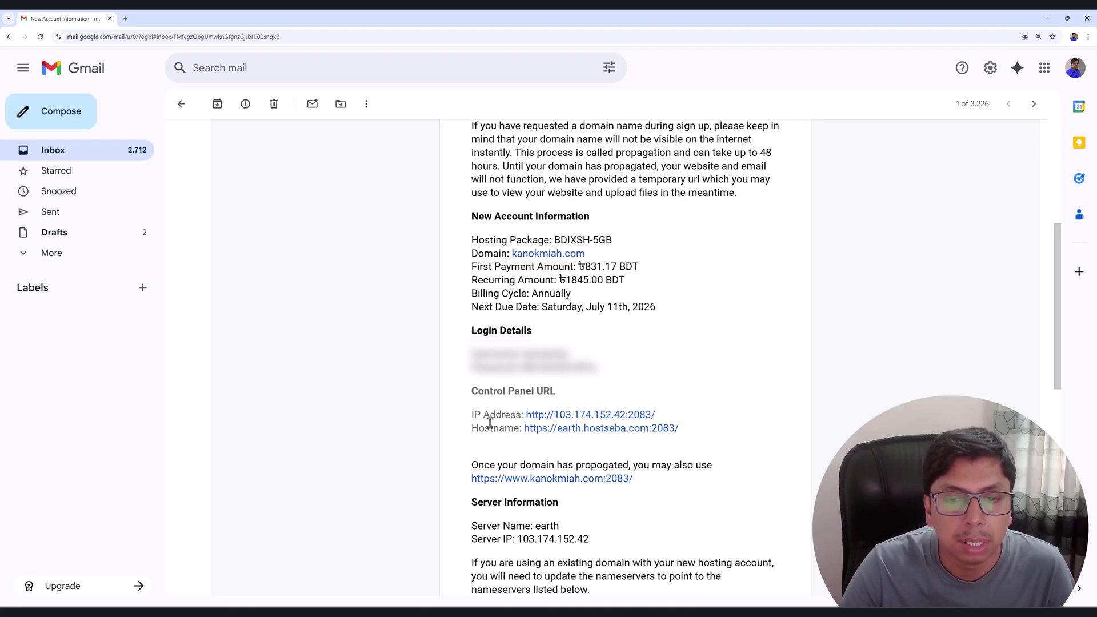
left_click_drag(472, 414, 529, 438)
left_click(574, 441)
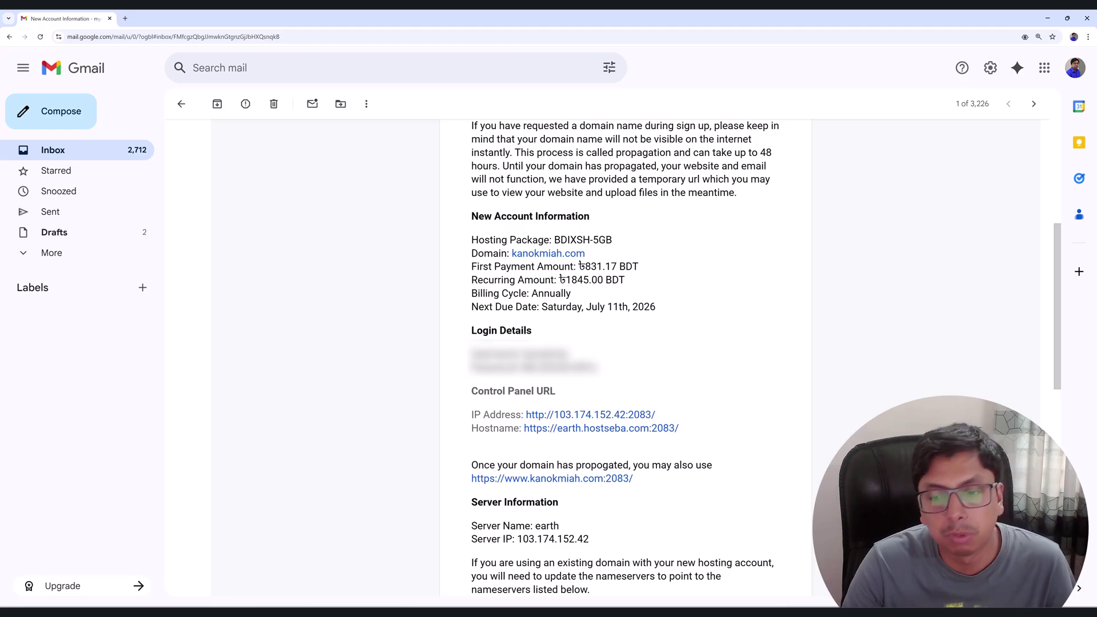
mouse_move(680, 614)
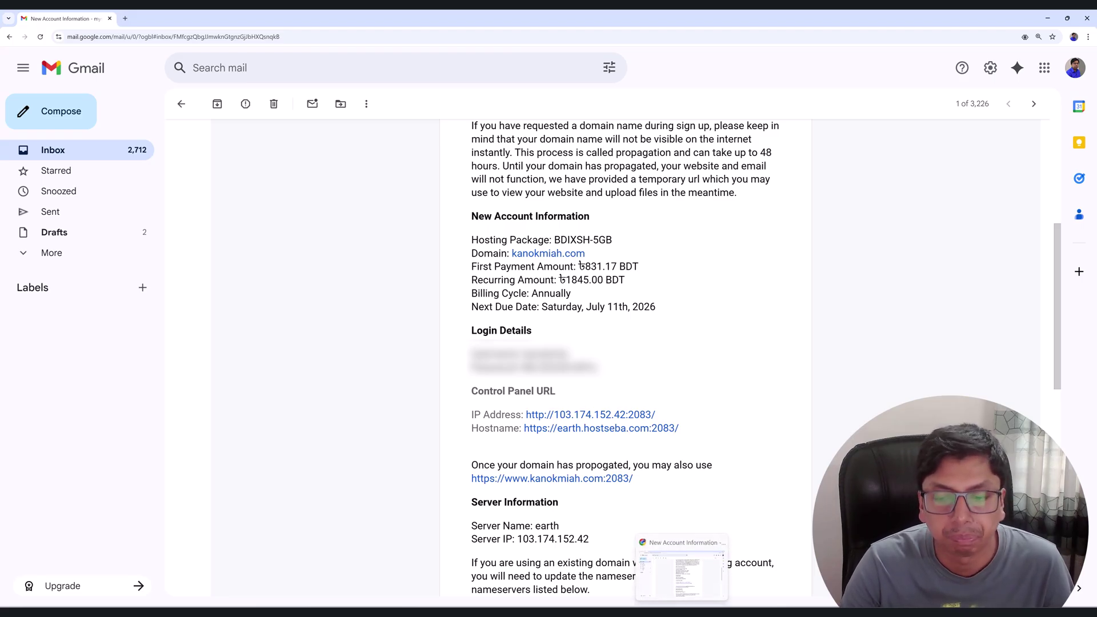
Switch back to the HostSeba dashboard and confirm BDIX Budget Hosting BDIXSH-5GB is listed as Active.
left_click(625, 571)
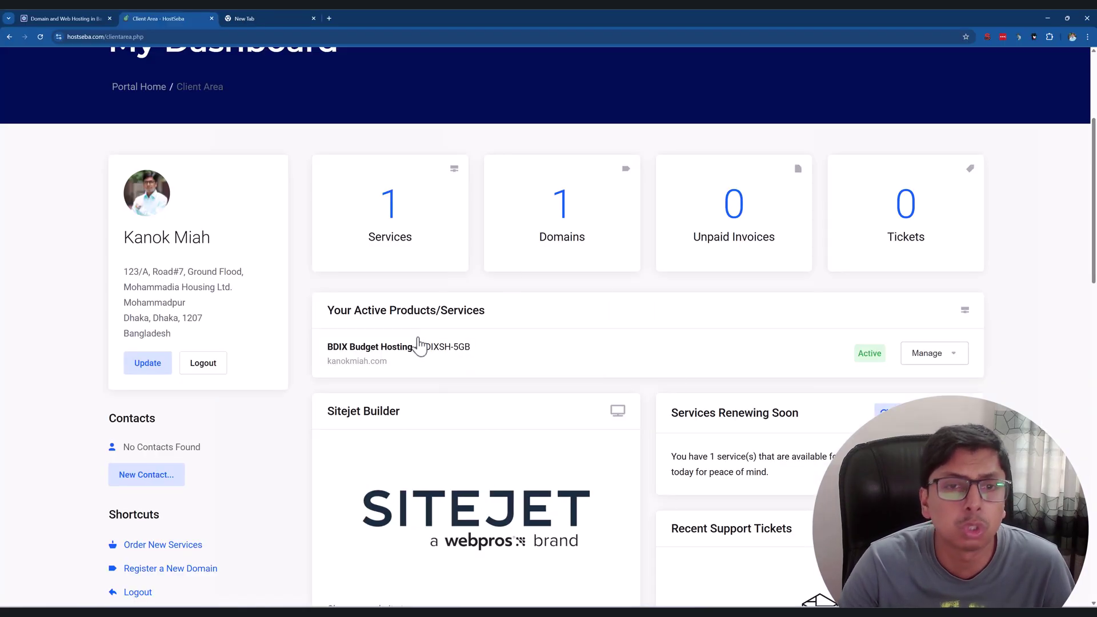
scroll(473, 326, "up", 4)
scroll(350, 293, "down", 4)
scroll(351, 292, "up", 4)
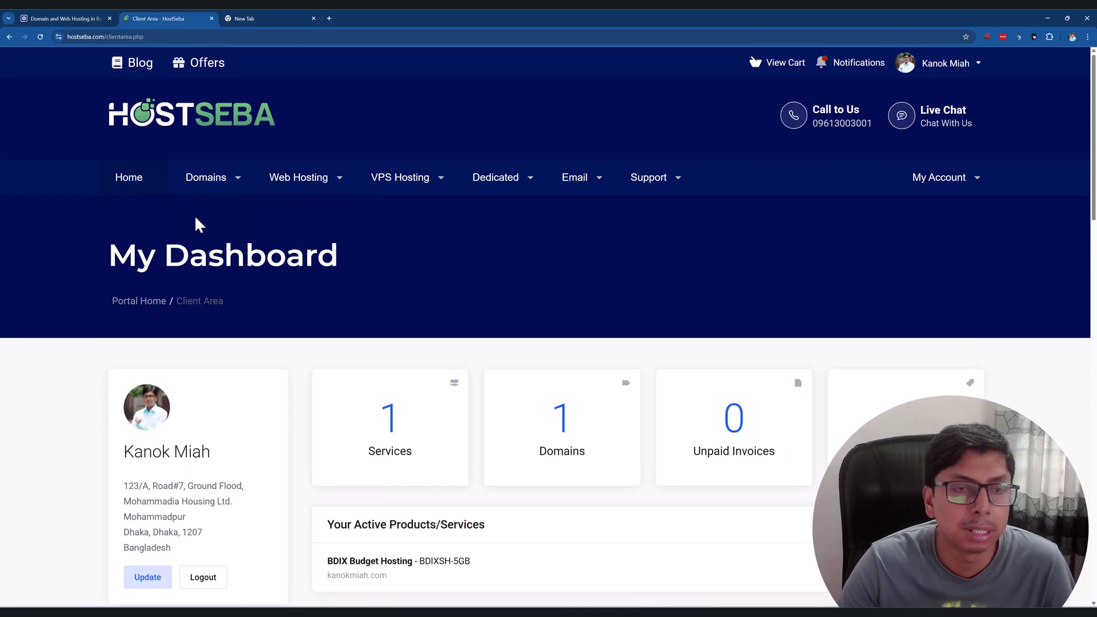
scroll(303, 254, "down", 3)
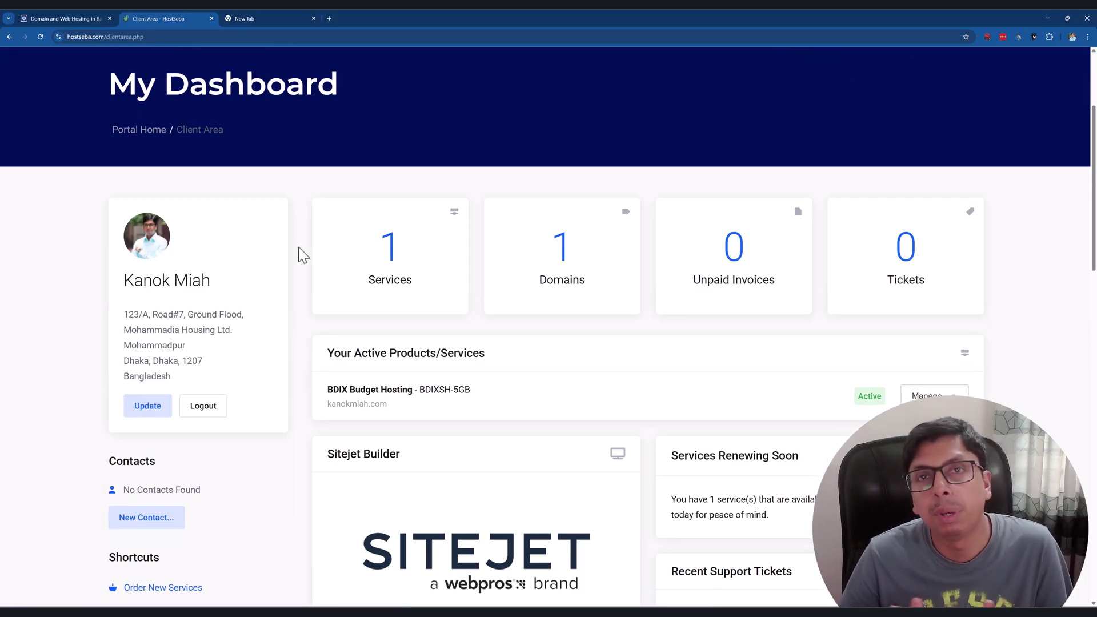